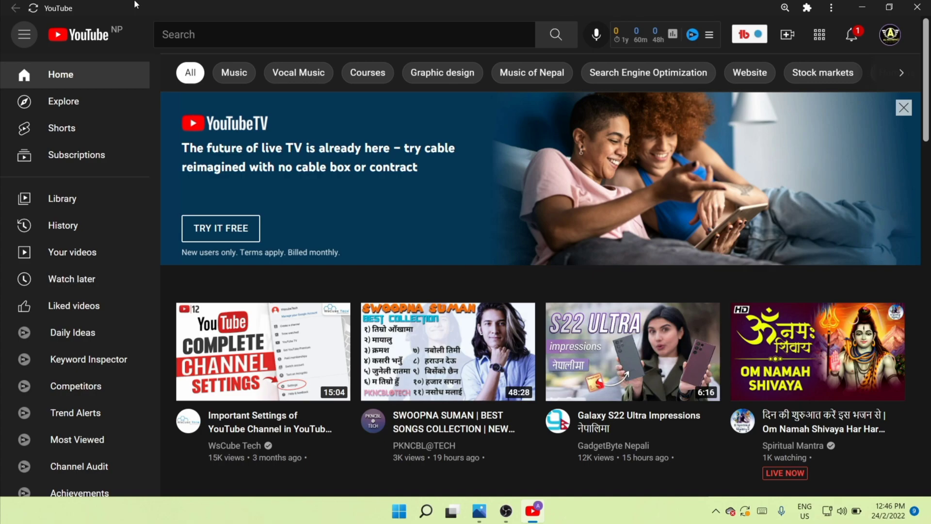
# Open the YouTube account settings from the sidebar menu.
pyautogui.click(26, 38)
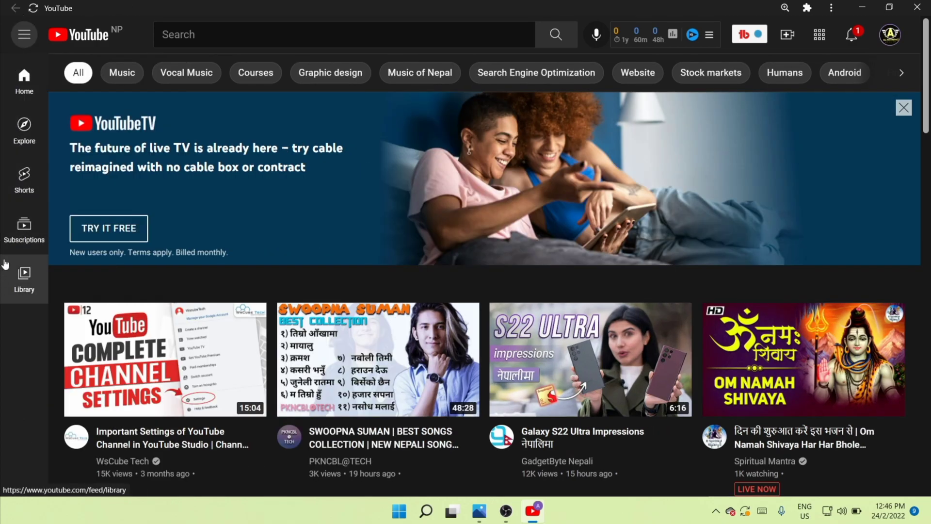
pyautogui.click(24, 35)
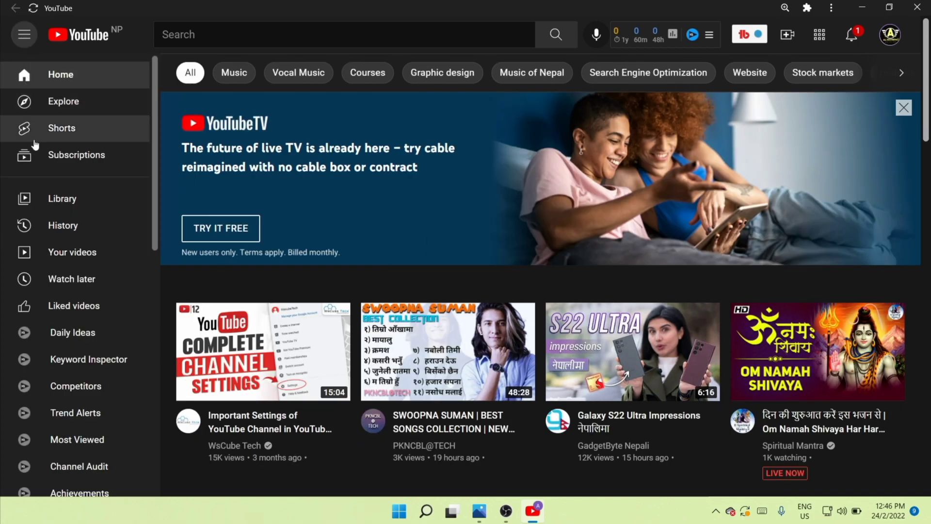
pyautogui.scroll(-3, 61, 226)
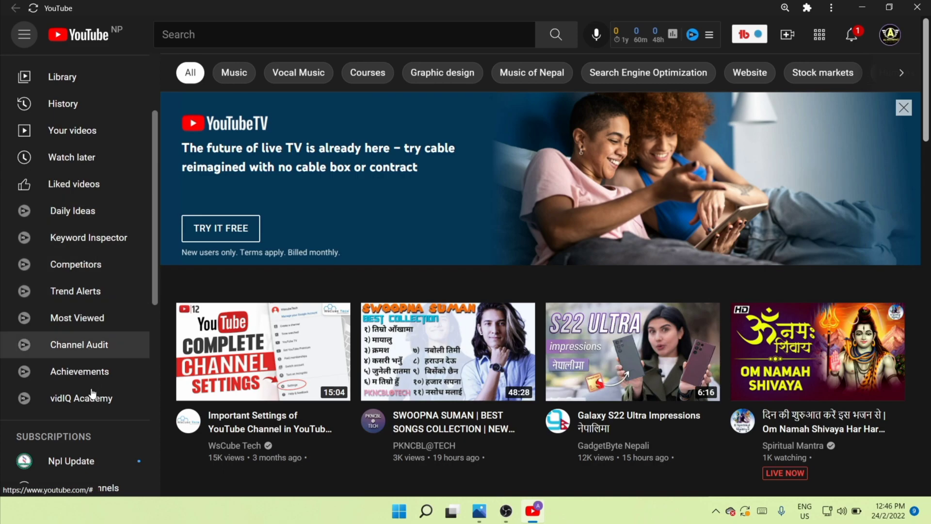
pyautogui.scroll(-5, 91, 255)
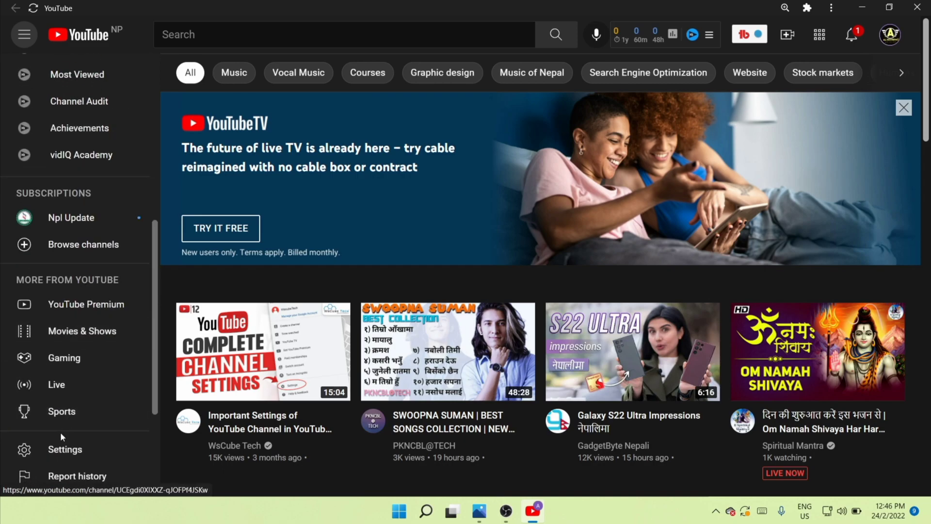
pyautogui.click(80, 450)
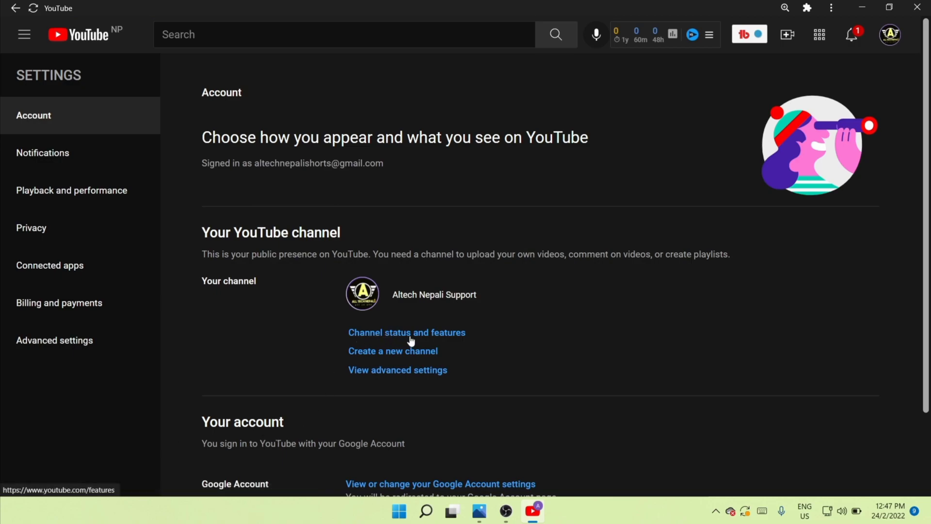
# Open the channel's Upload defaults settings in YouTube Studio and show the Basic info section.
pyautogui.click(449, 331)
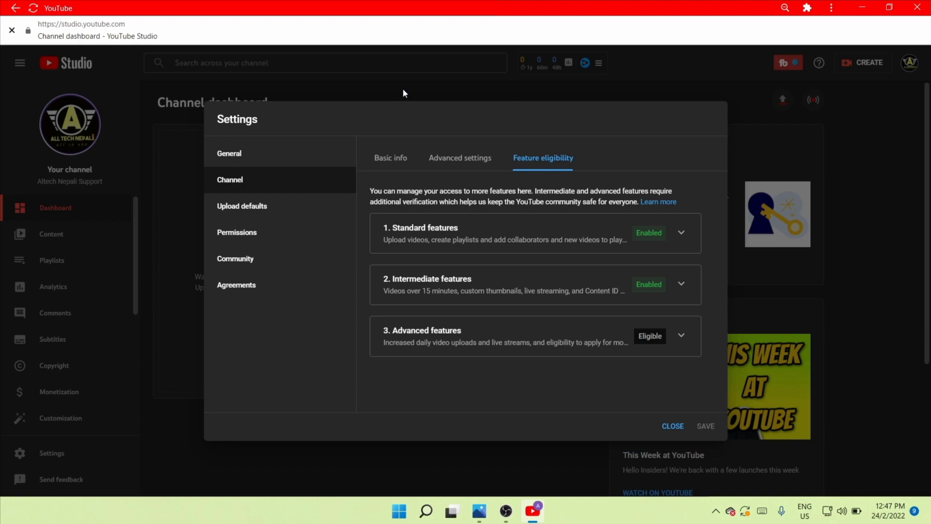
pyautogui.click(224, 211)
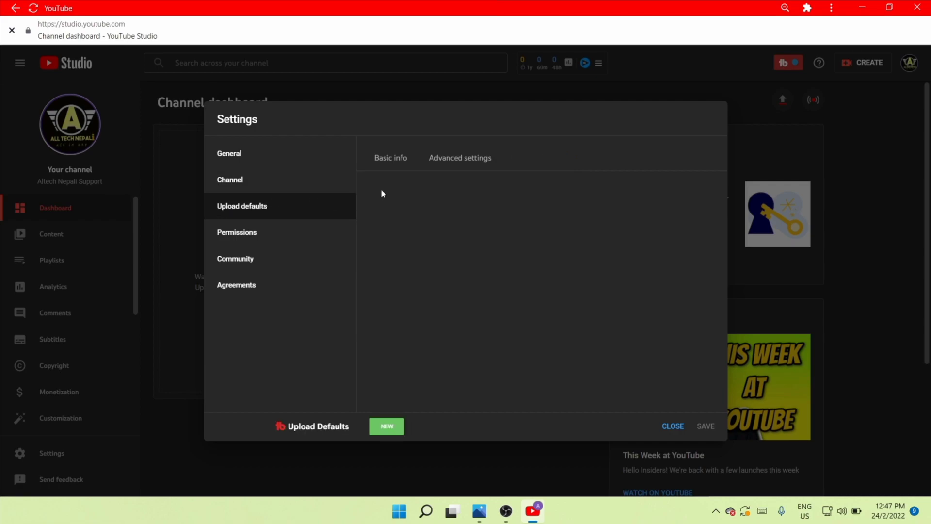
pyautogui.click(388, 164)
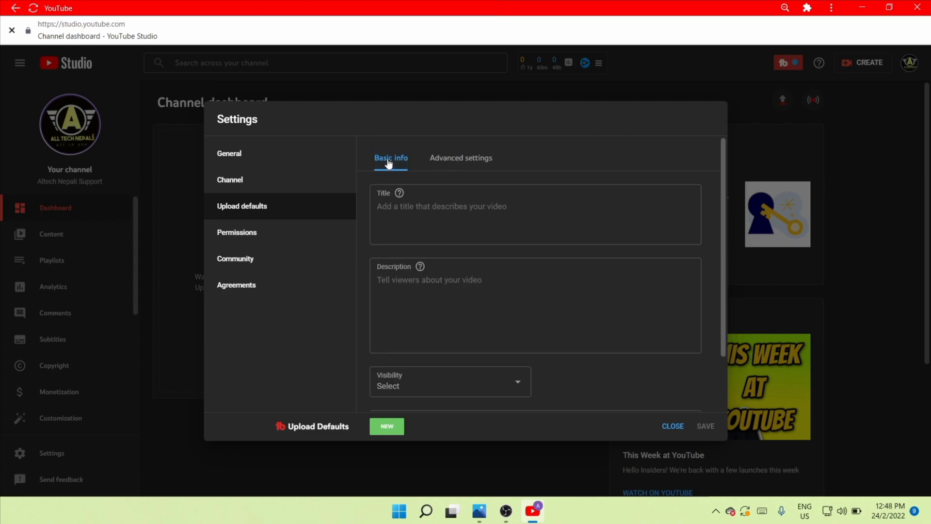
# Set the default upload visibility to Private.
pyautogui.scroll(-2, 388, 309)
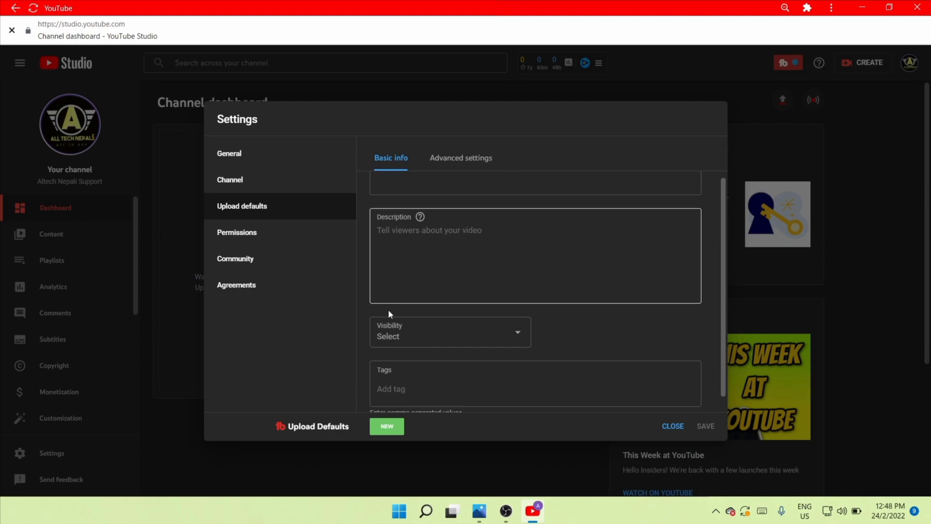
pyautogui.scroll(2, 387, 265)
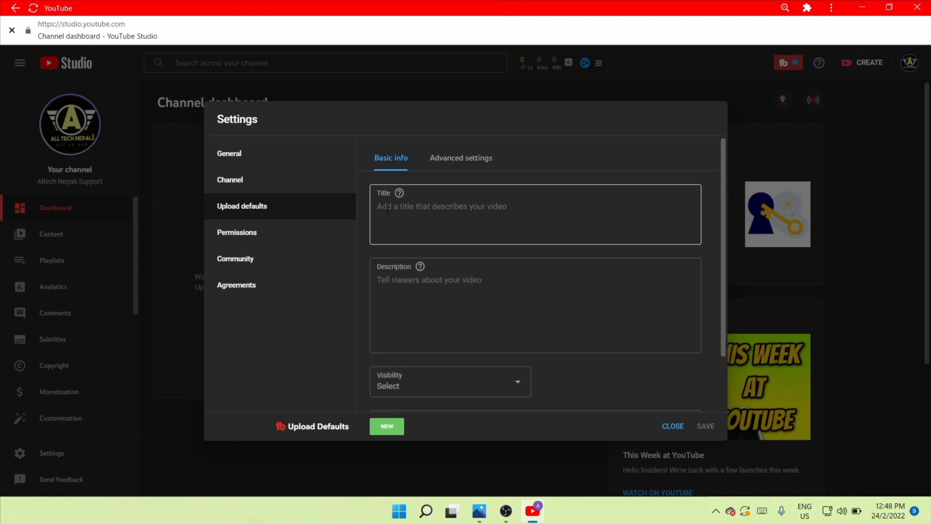
pyautogui.scroll(-2, 388, 311)
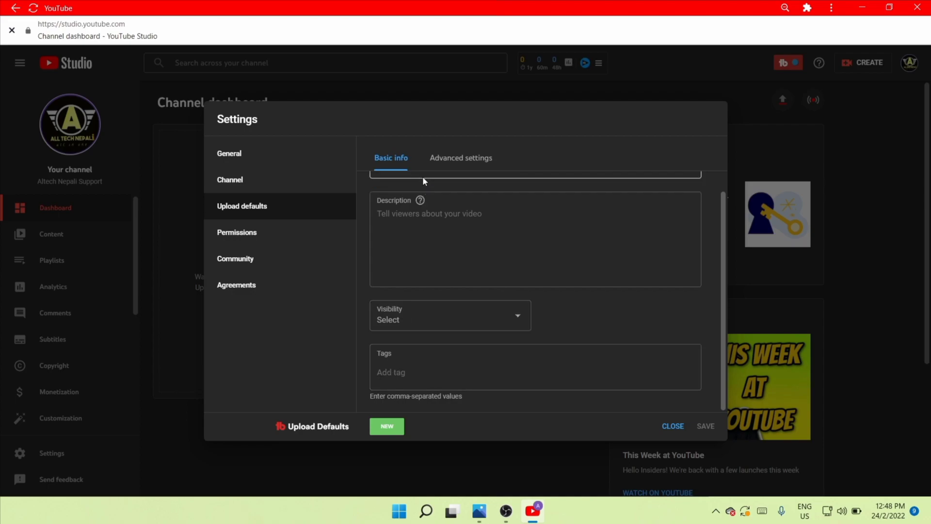
pyautogui.scroll(2, 430, 262)
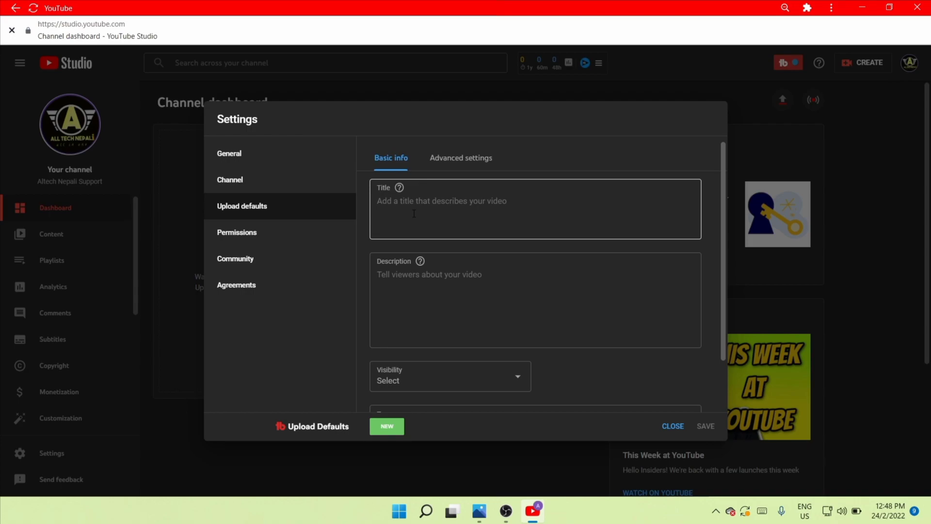
pyautogui.click(572, 222)
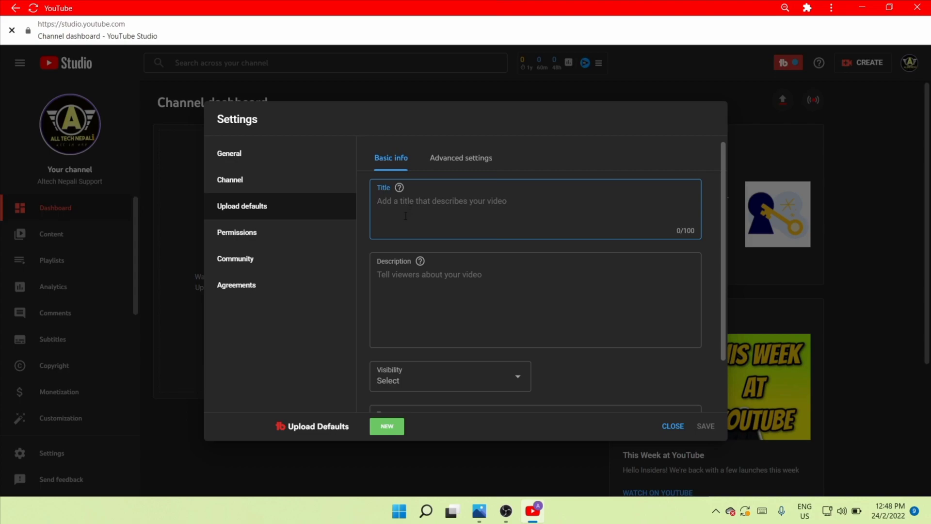
pyautogui.scroll(-1, 415, 205)
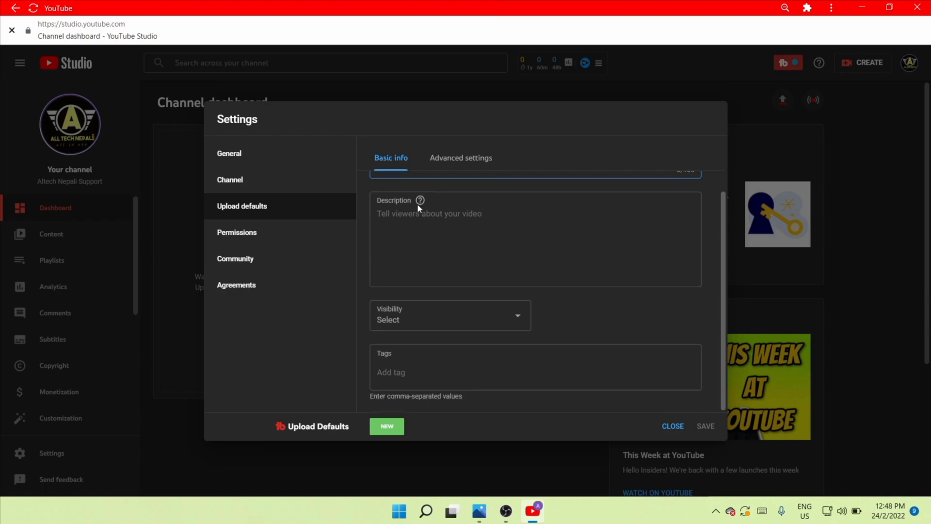
pyautogui.click(390, 235)
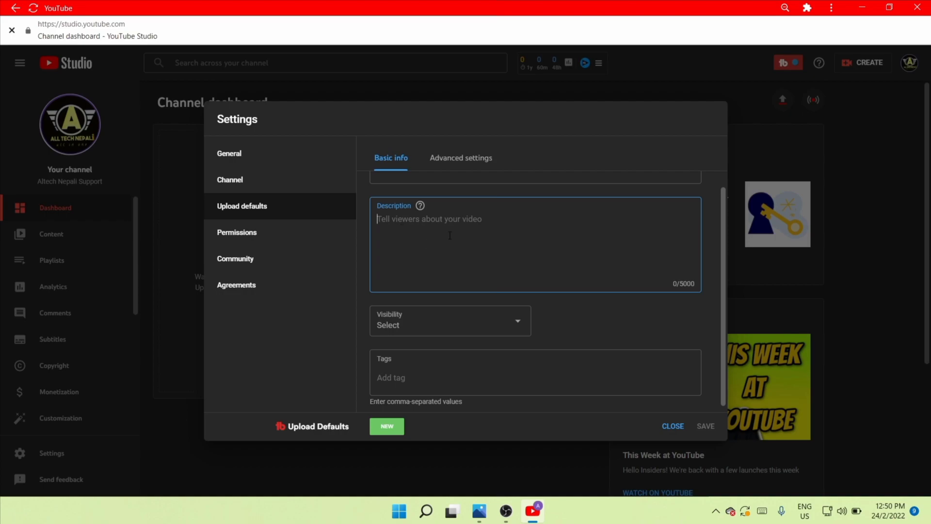
pyautogui.scroll(-1, 450, 235)
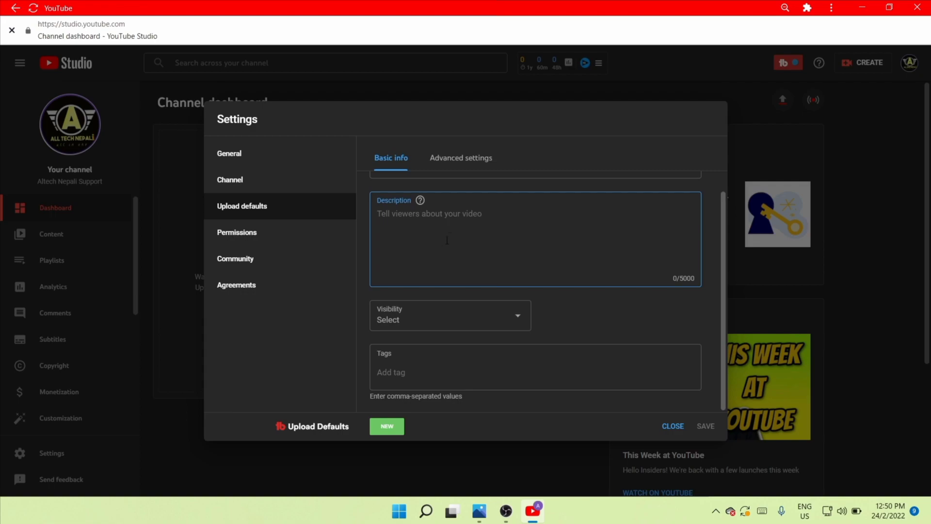
pyautogui.click(438, 314)
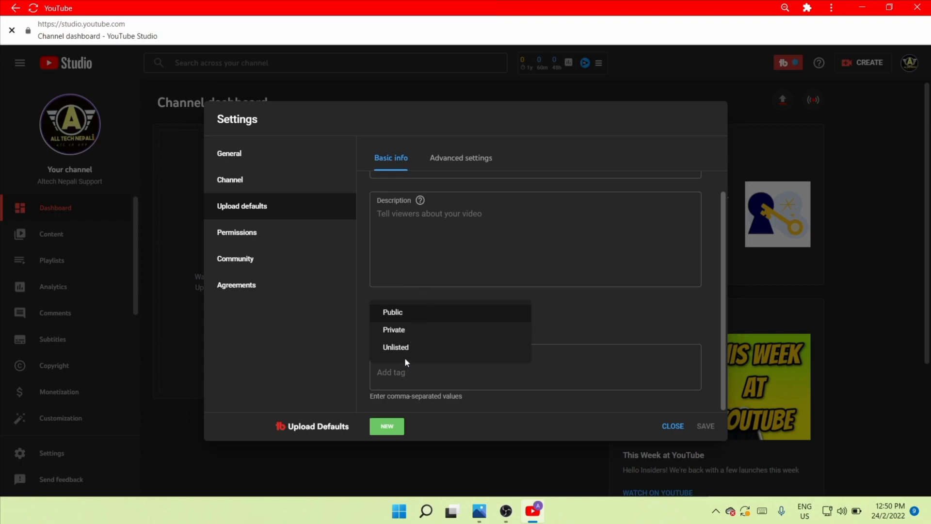
pyautogui.click(405, 332)
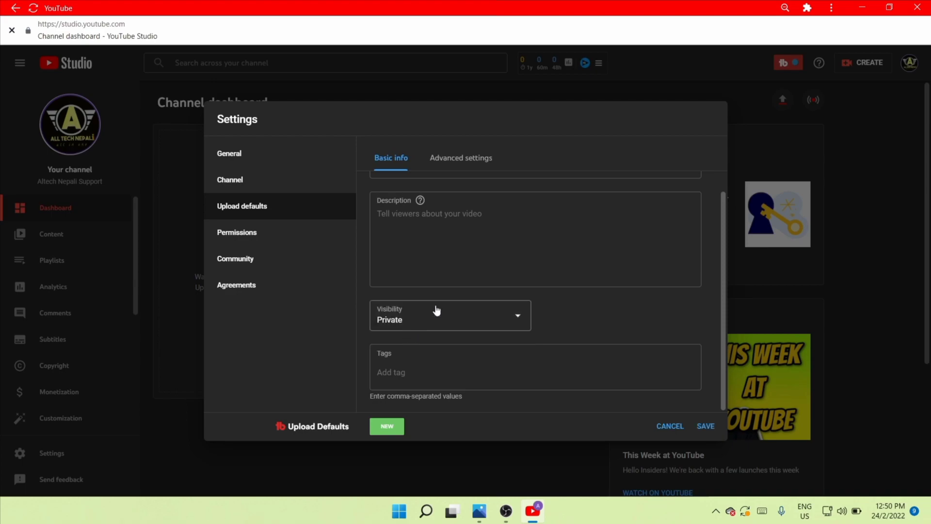
# Add the default tags "Altech Nepali Support" and "altechnepalisuppor".
pyautogui.click(408, 372)
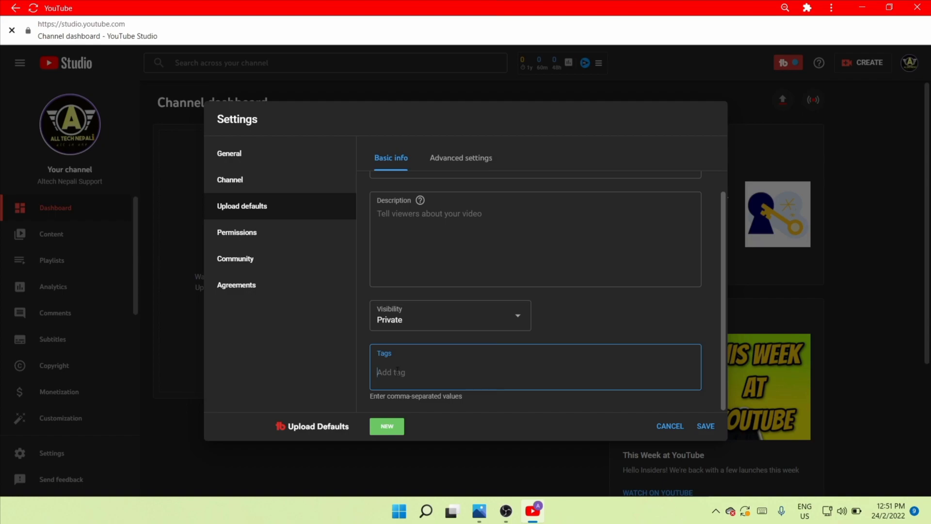
pyautogui.write('Altech Nepali Support')
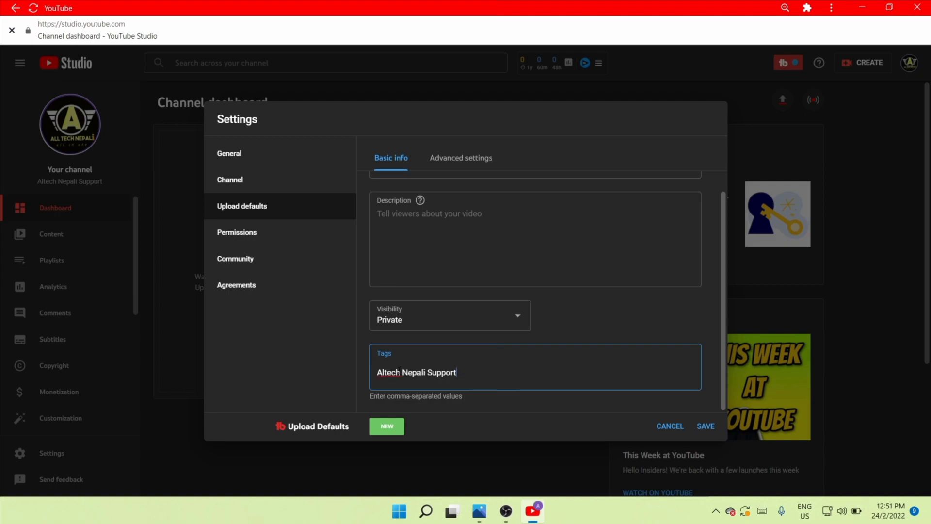
pyautogui.press('Return')
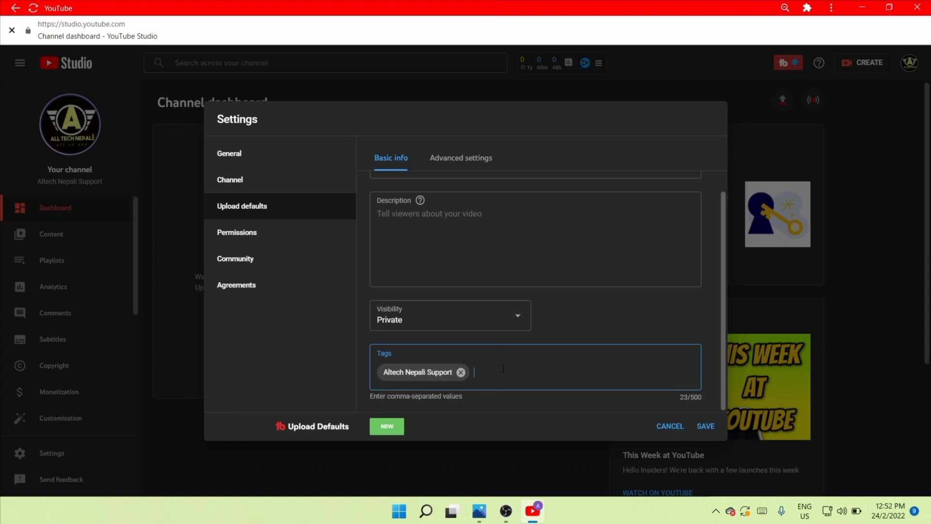
pyautogui.write('altechnepalisuppor')
pyautogui.press('Return')
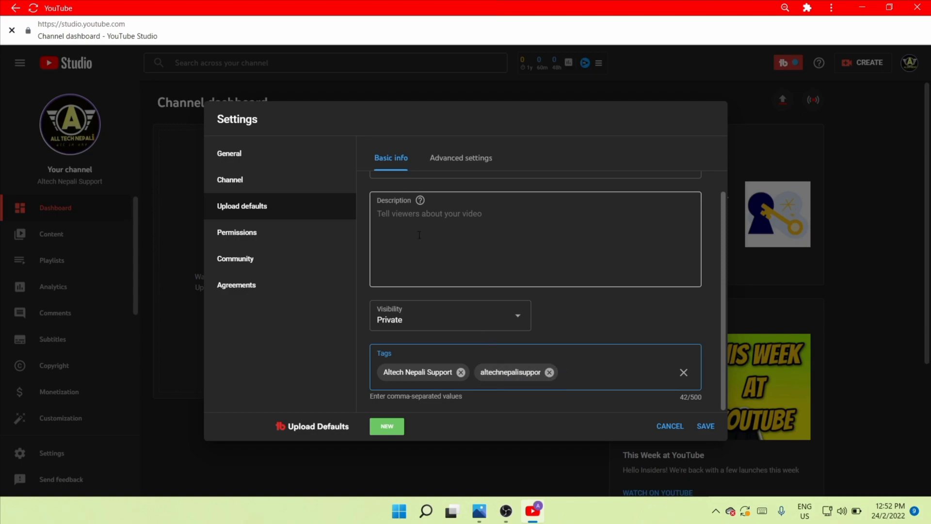
pyautogui.scroll(3, 437, 266)
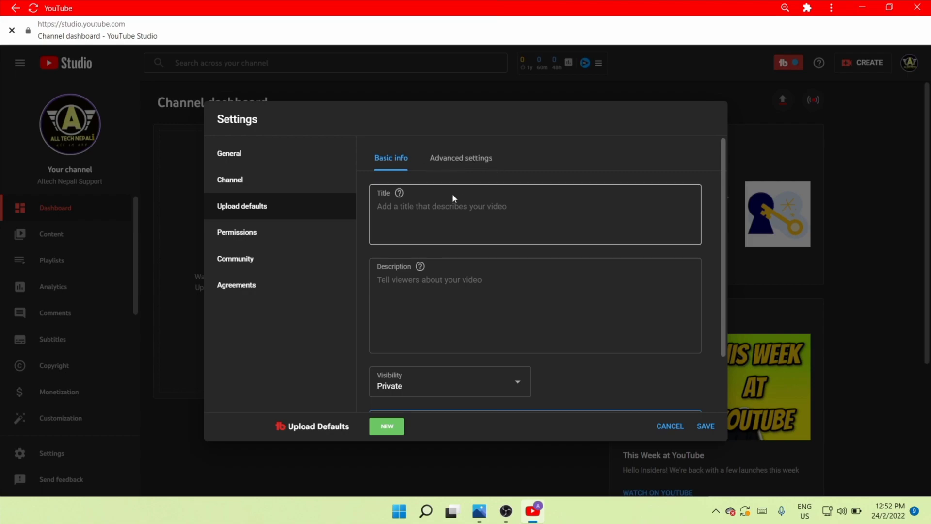
pyautogui.scroll(-3, 419, 278)
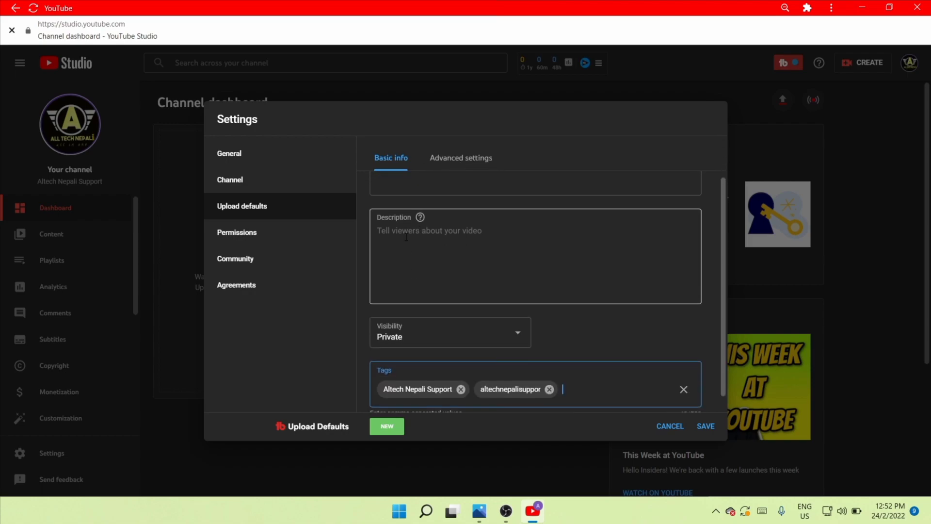
pyautogui.scroll(3, 486, 294)
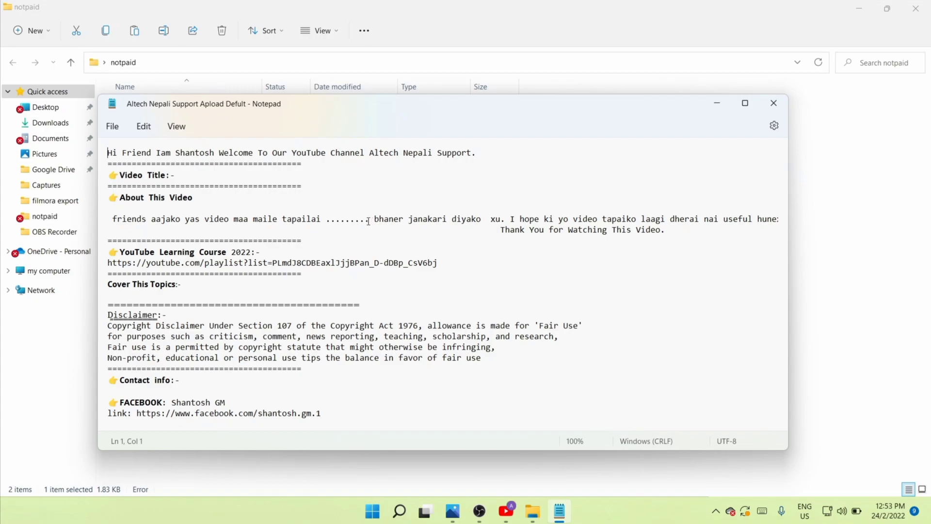
# Review the upload-default description template in Notepad.
pyautogui.moveTo(324, 220); pyautogui.dragTo(373, 222)
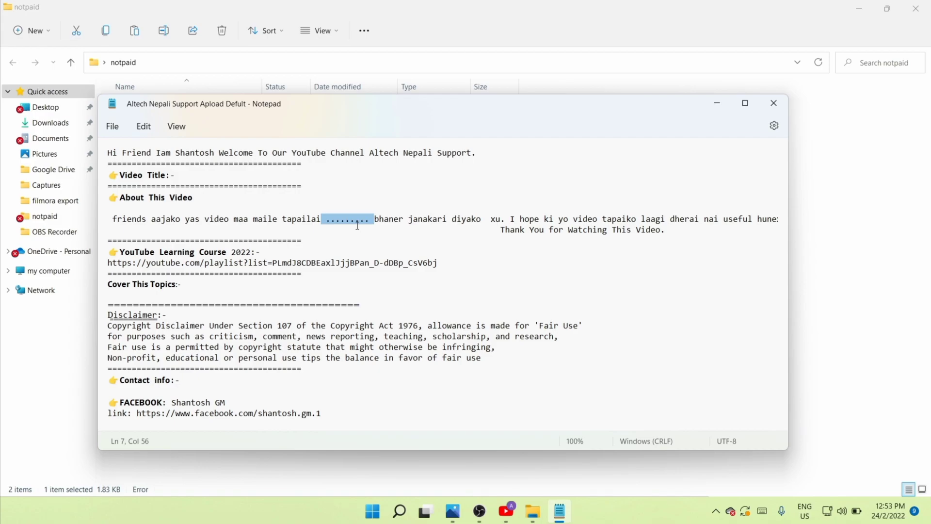
pyautogui.click(369, 229)
pyautogui.scroll(-2, 138, 248)
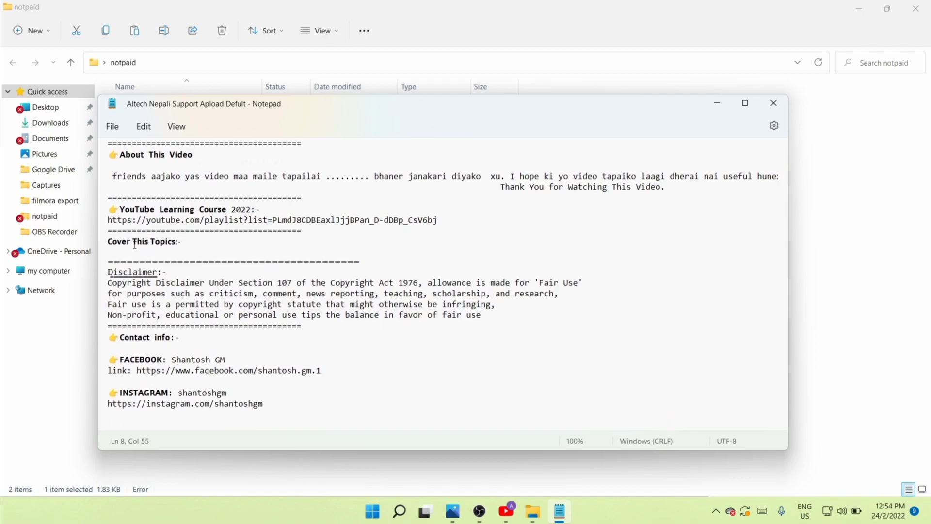
pyautogui.scroll(-2, 213, 252)
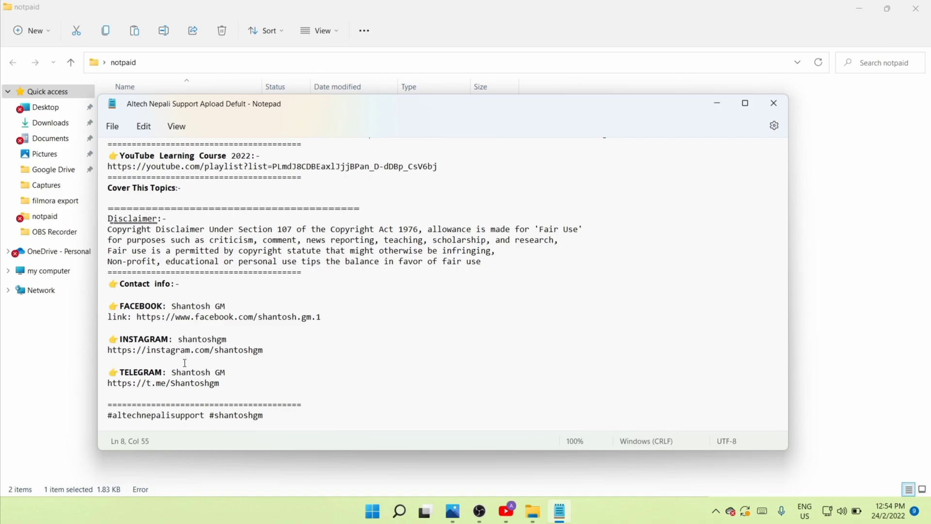
pyautogui.scroll(3, 216, 376)
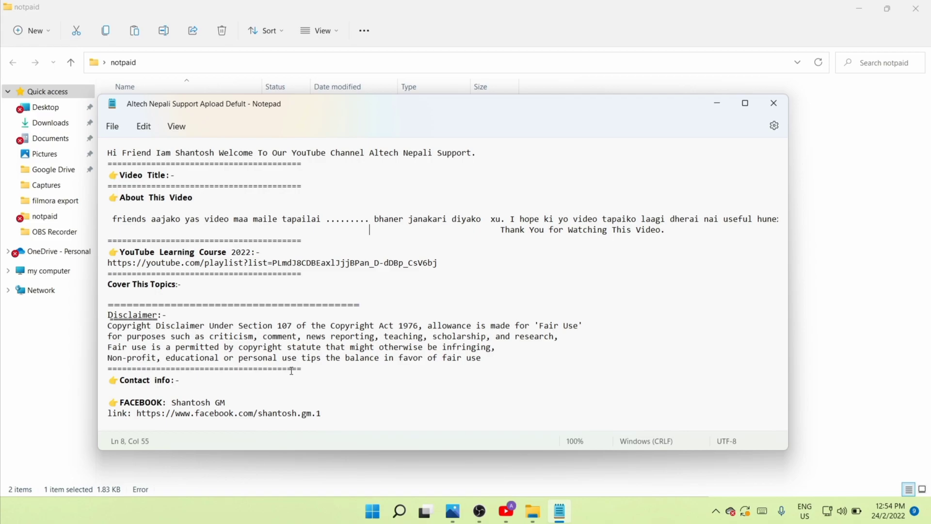
# Copy the entire Notepad template and paste it into the default Description field.
pyautogui.hotkey('ctrl', 'a')
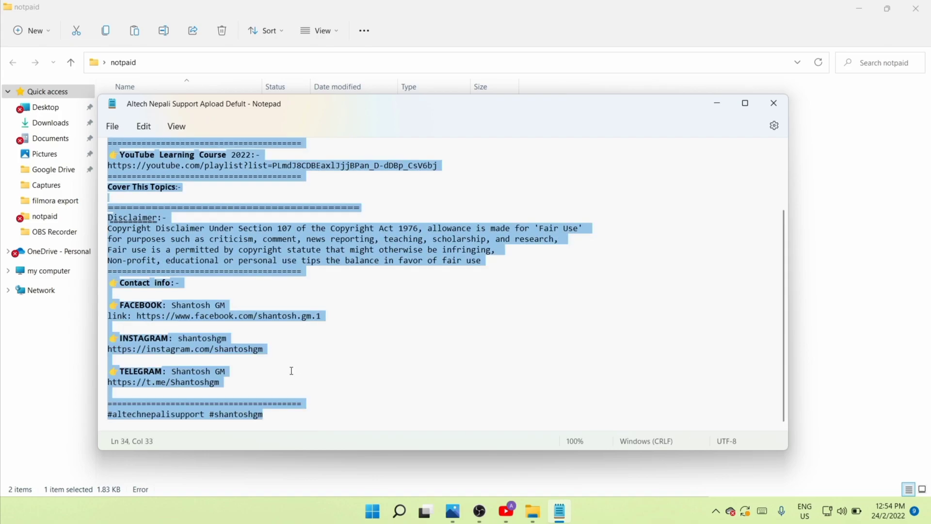
pyautogui.rightClick(212, 253)
pyautogui.click(270, 64)
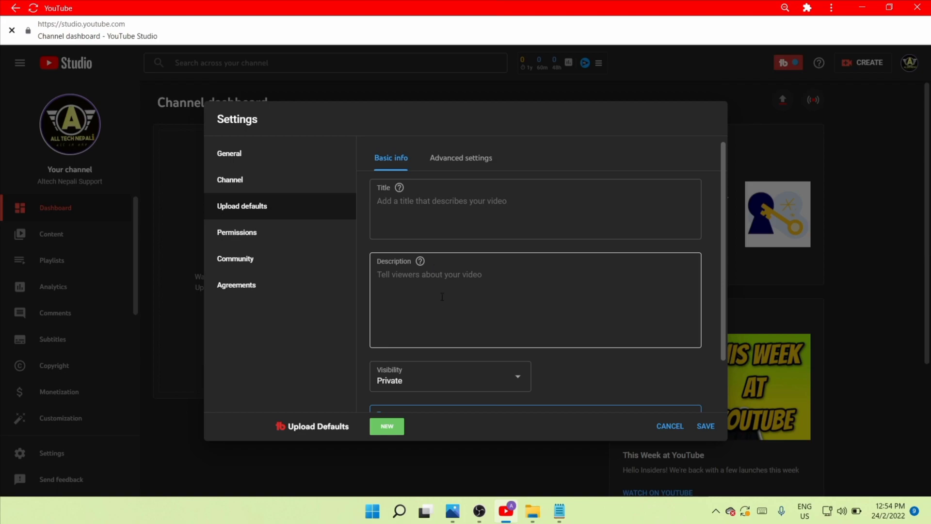
pyautogui.rightClick(442, 297)
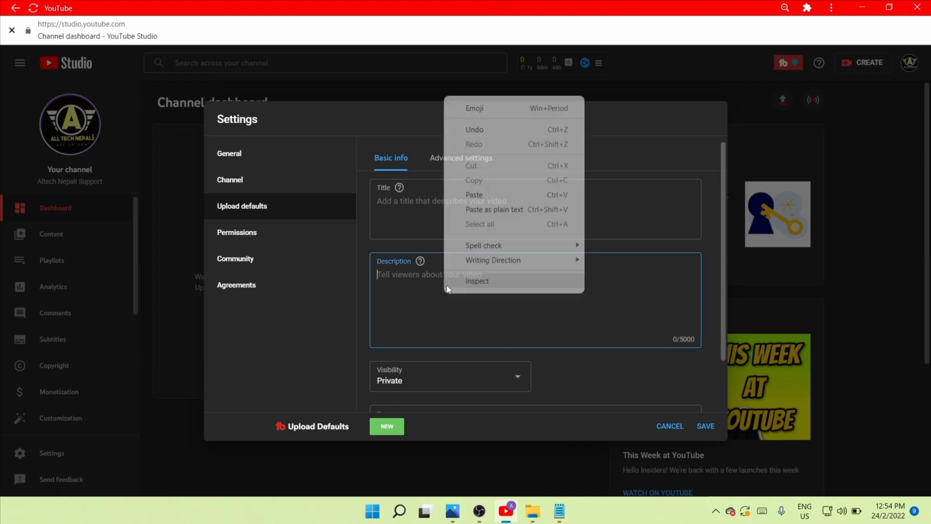
pyautogui.click(474, 194)
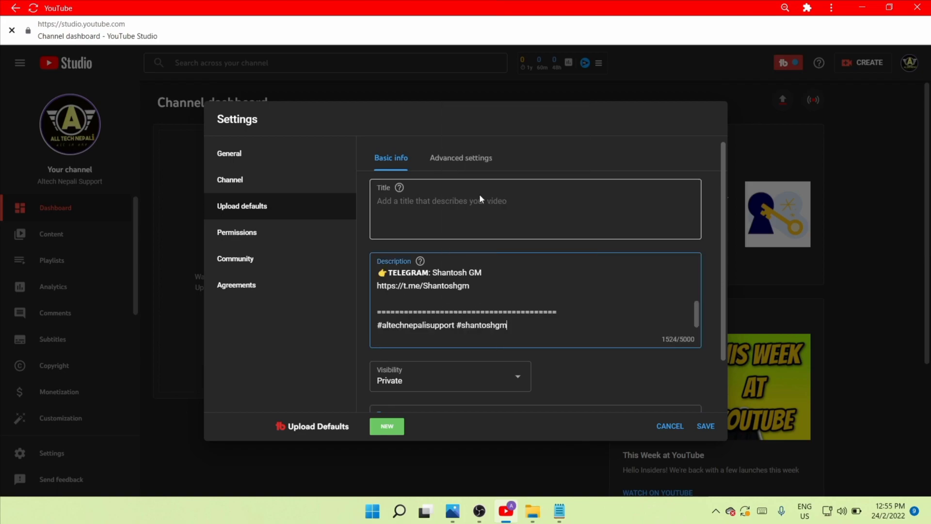
# Scroll through the pasted default description to check its content.
pyautogui.scroll(3, 507, 293)
pyautogui.scroll(5, 507, 292)
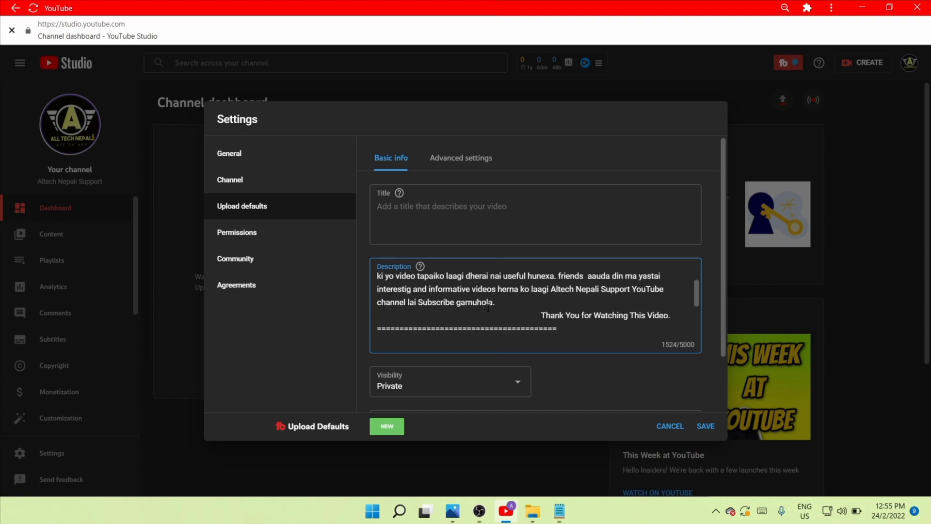
pyautogui.scroll(-7, 488, 301)
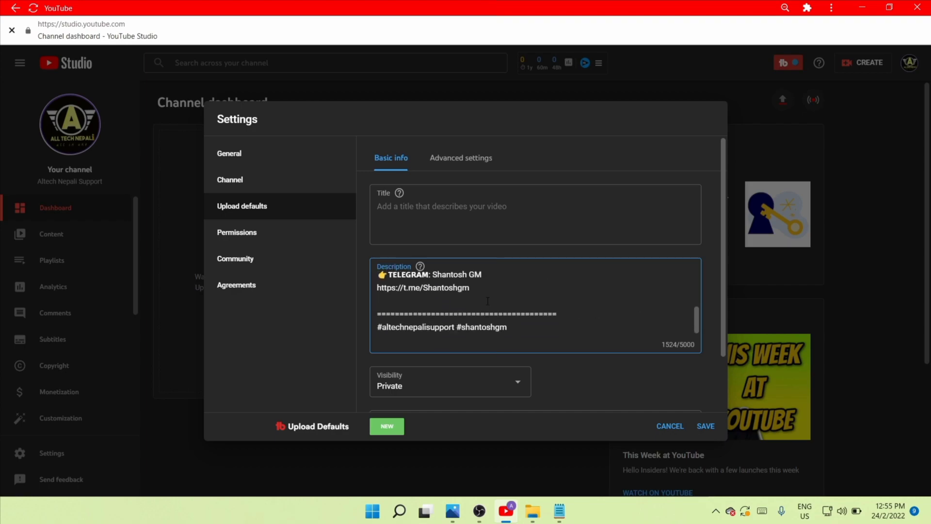
pyautogui.scroll(-3, 487, 301)
pyautogui.scroll(5, 486, 305)
pyautogui.scroll(10, 515, 284)
pyautogui.scroll(-2, 507, 293)
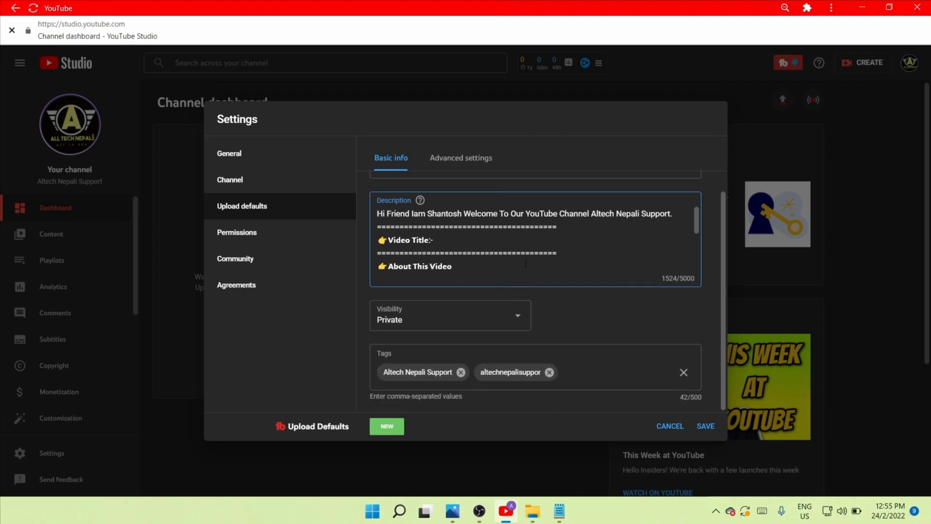
# Open the advanced upload-default settings and choose Standard YouTube License as the default license.
pyautogui.scroll(-10, 518, 276)
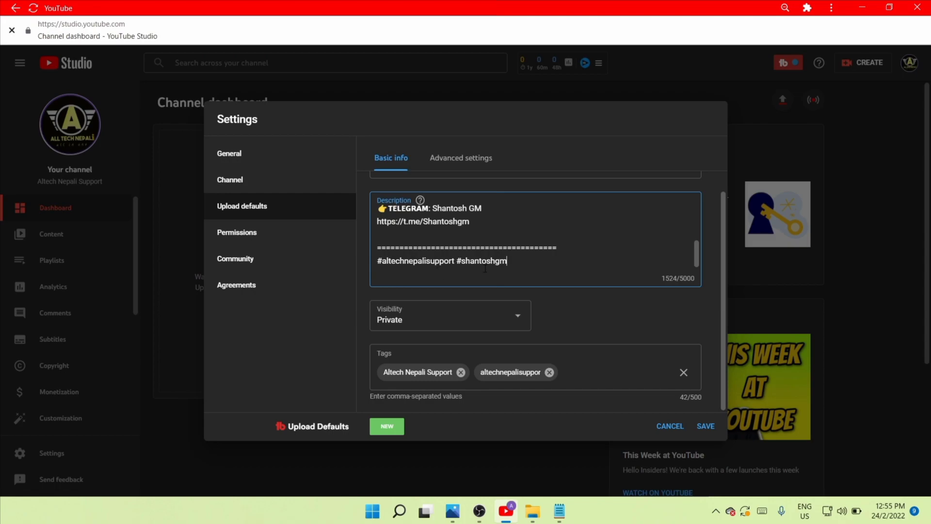
pyautogui.click(457, 159)
pyautogui.scroll(1, 406, 219)
pyautogui.scroll(1, 406, 219)
pyautogui.scroll(-2, 405, 228)
pyautogui.scroll(2, 406, 237)
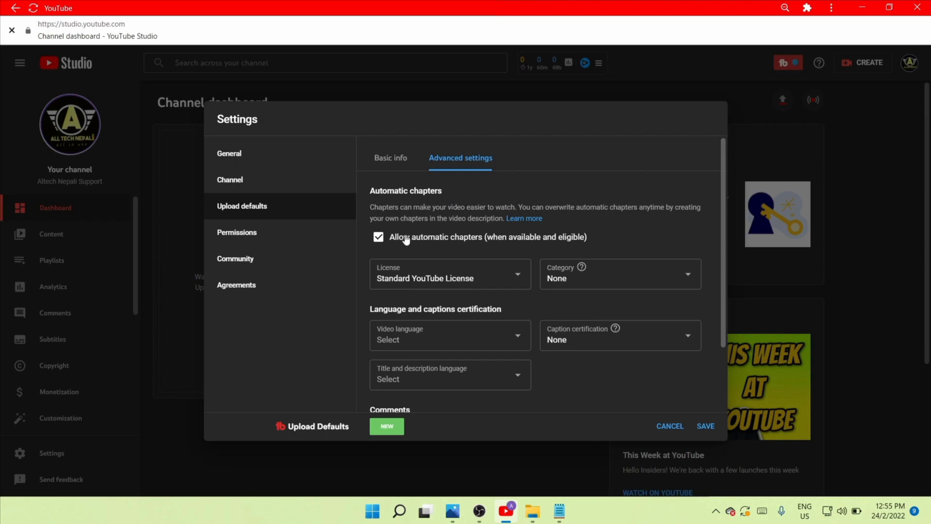
pyautogui.scroll(-1, 378, 249)
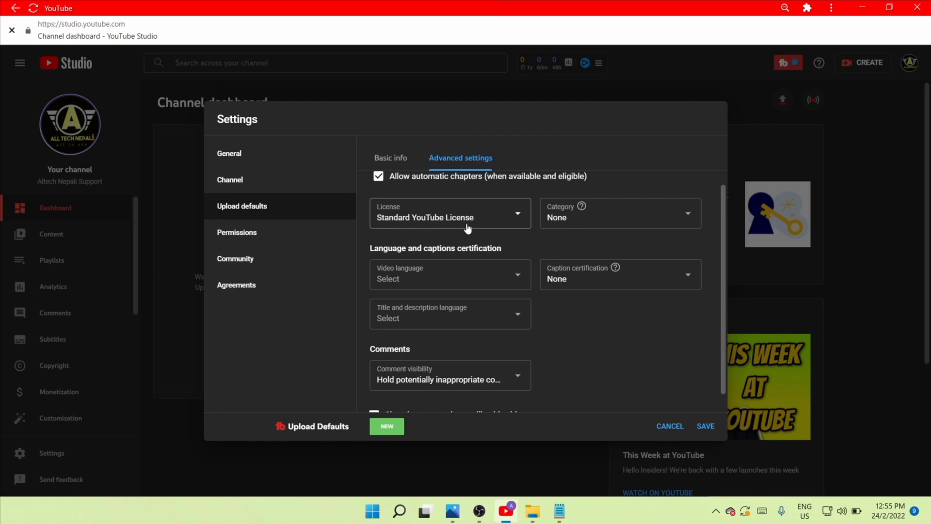
pyautogui.click(501, 222)
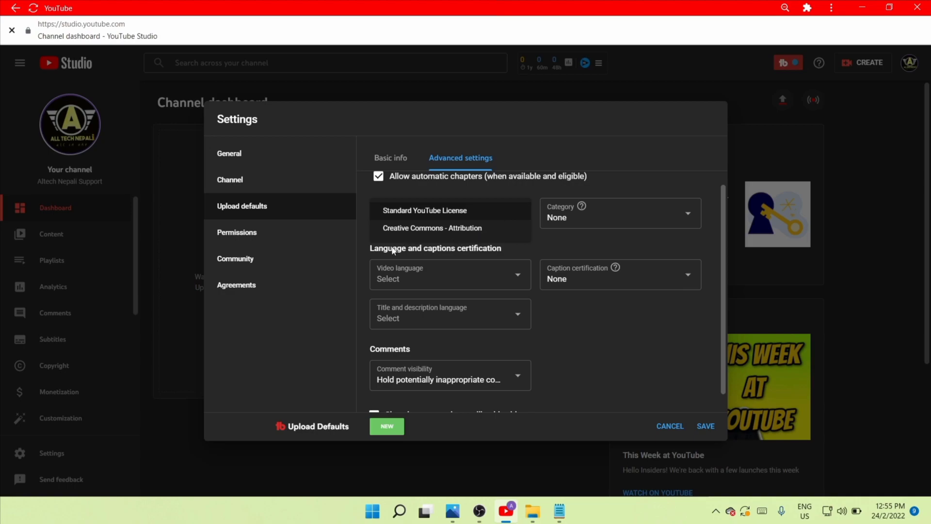
pyautogui.click(453, 212)
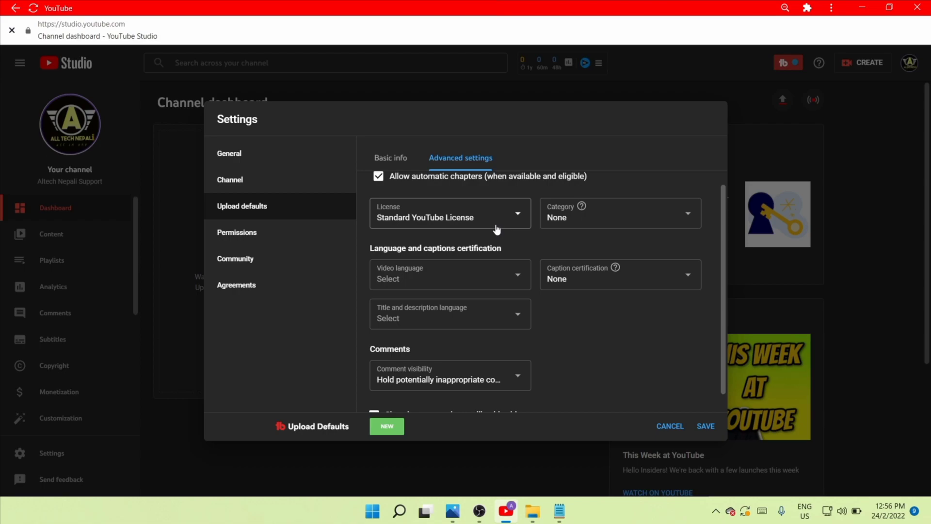
pyautogui.click(449, 227)
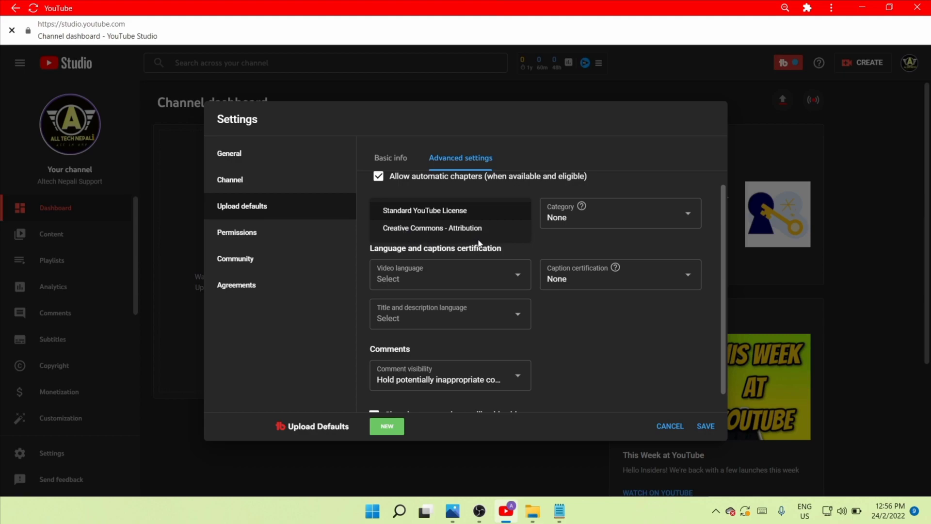
pyautogui.click(476, 212)
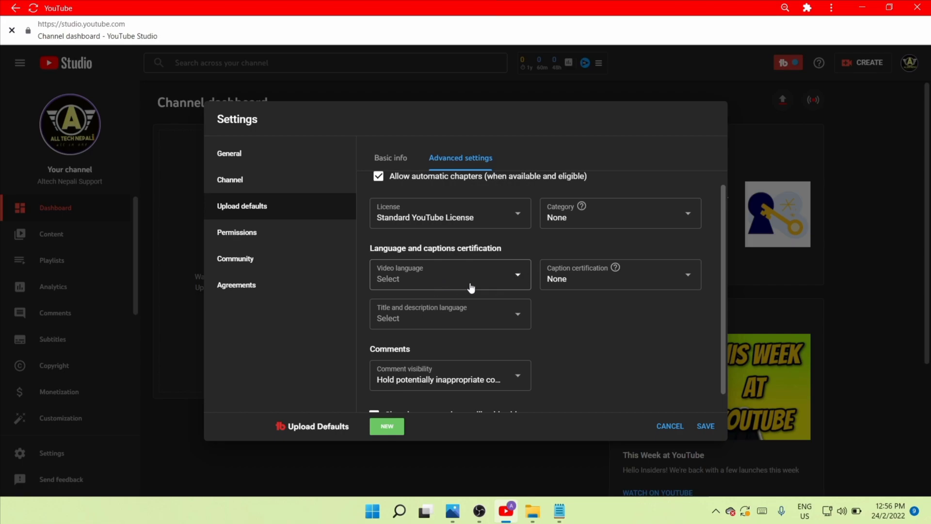
# Set the default video language to Nepali.
pyautogui.click(498, 277)
pyautogui.scroll(-20, 480, 275)
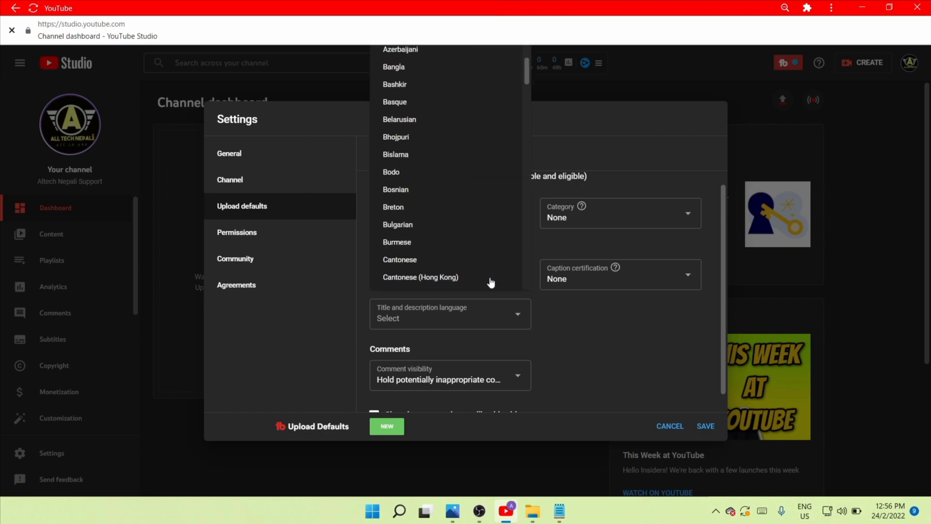
pyautogui.scroll(-15, 392, 259)
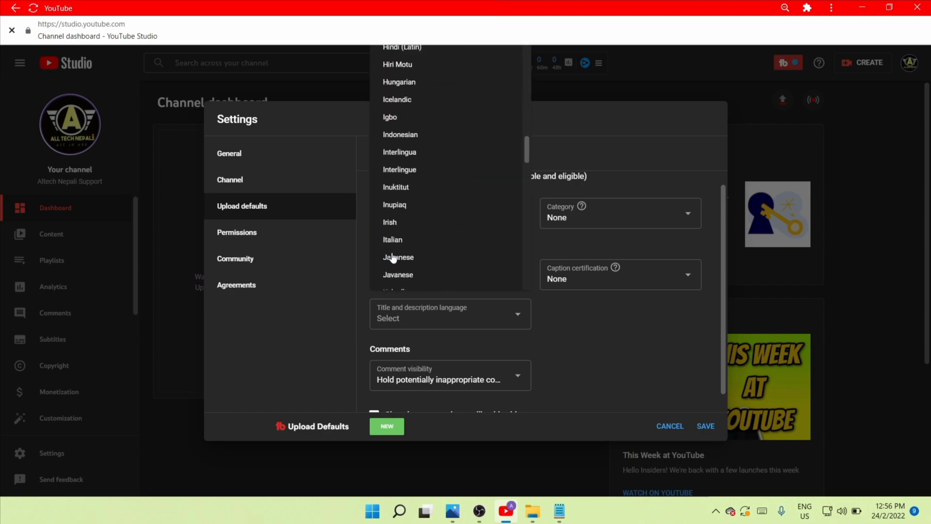
pyautogui.scroll(3, 397, 253)
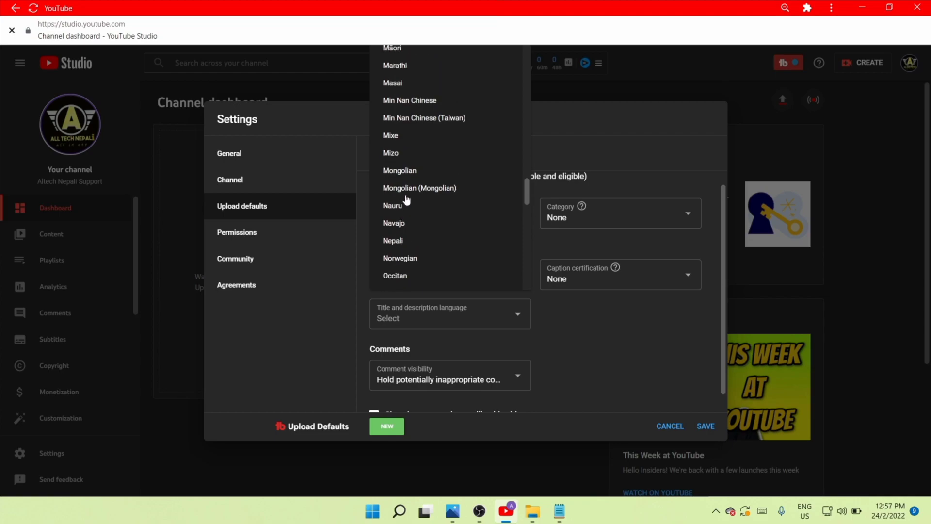
pyautogui.click(400, 240)
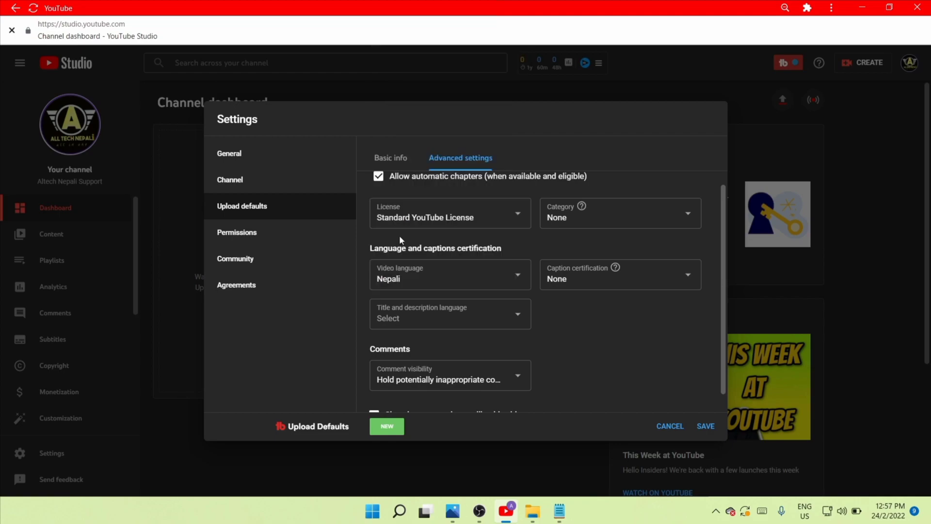
pyautogui.scroll(-1, 443, 294)
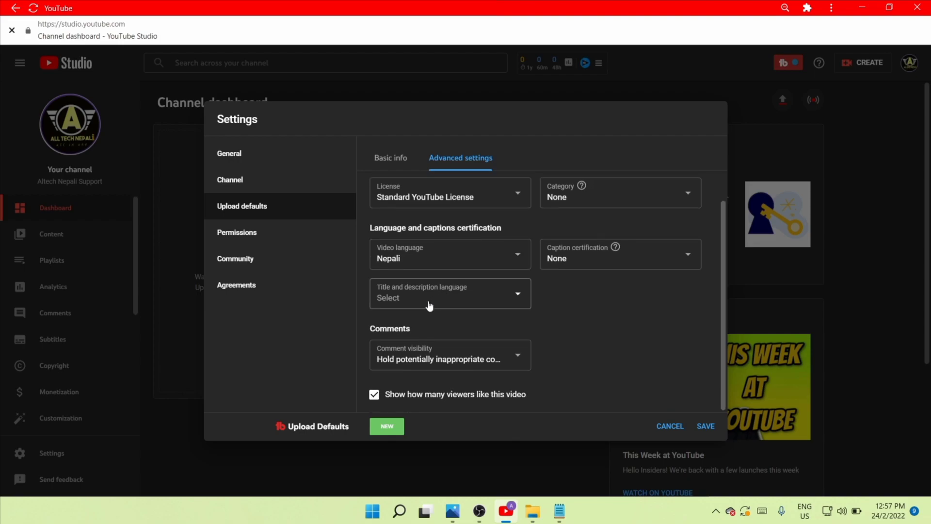
pyautogui.click(501, 298)
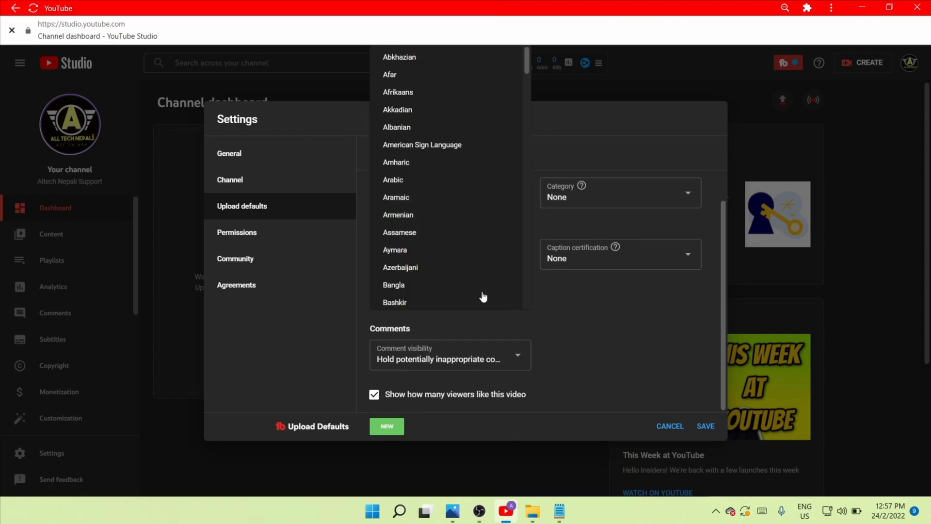
pyautogui.click(330, 264)
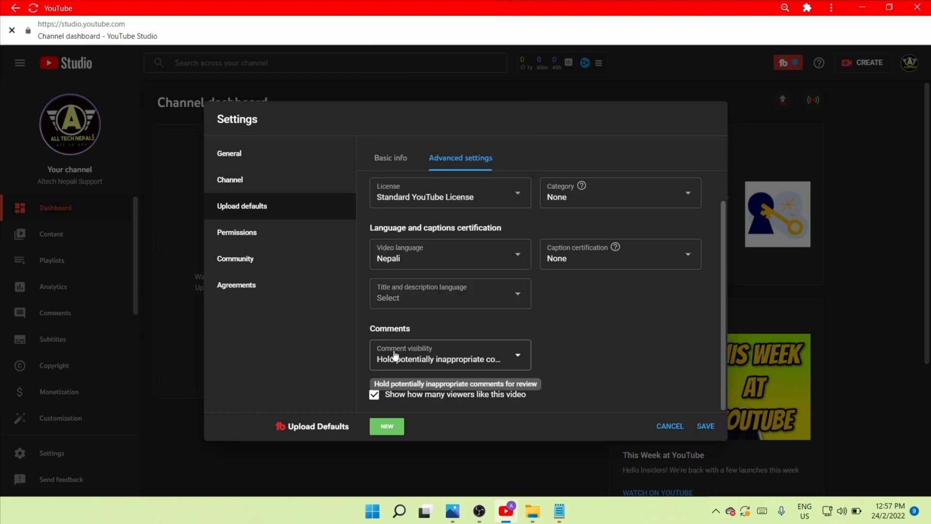
# Set the default comment visibility to Hold potentially inappropriate comments for review.
pyautogui.click(518, 357)
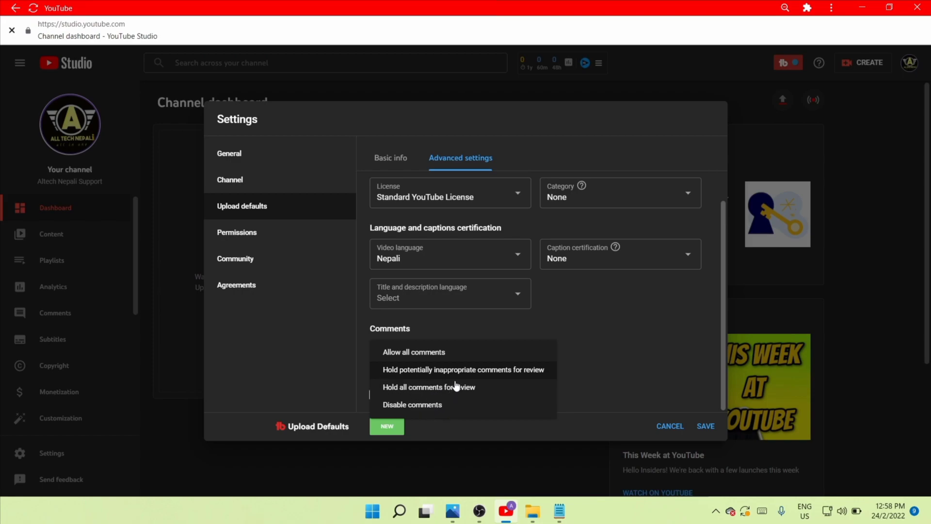
pyautogui.click(532, 372)
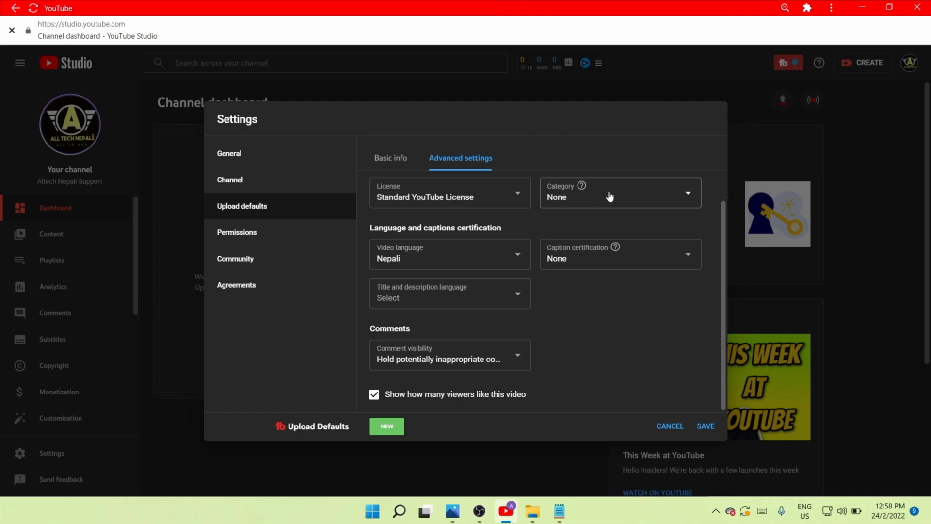
# Set the default category to Education and save the upload defaults.
pyautogui.click(690, 196)
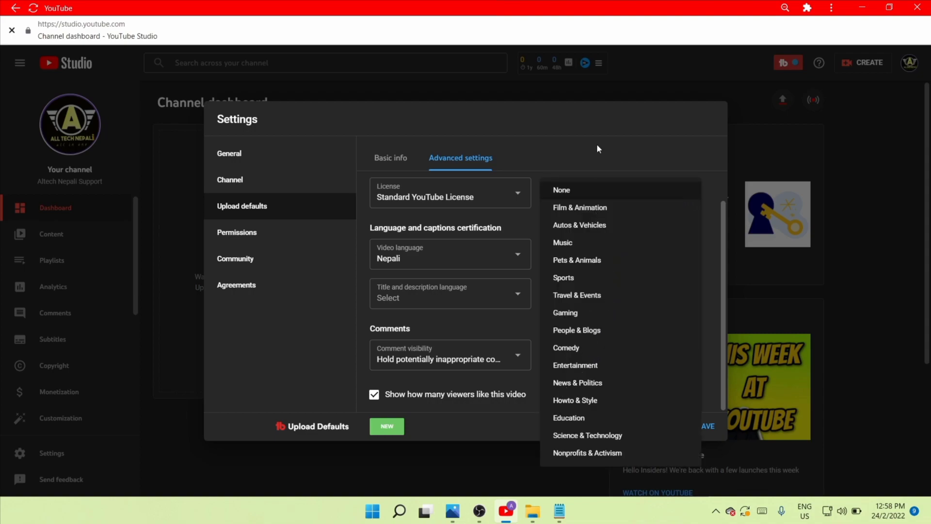
pyautogui.click(578, 418)
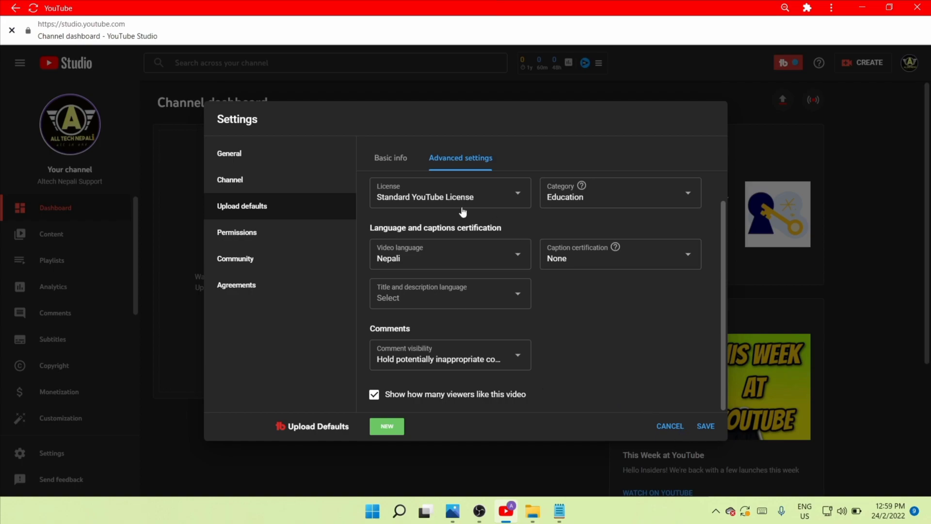
pyautogui.scroll(2, 432, 186)
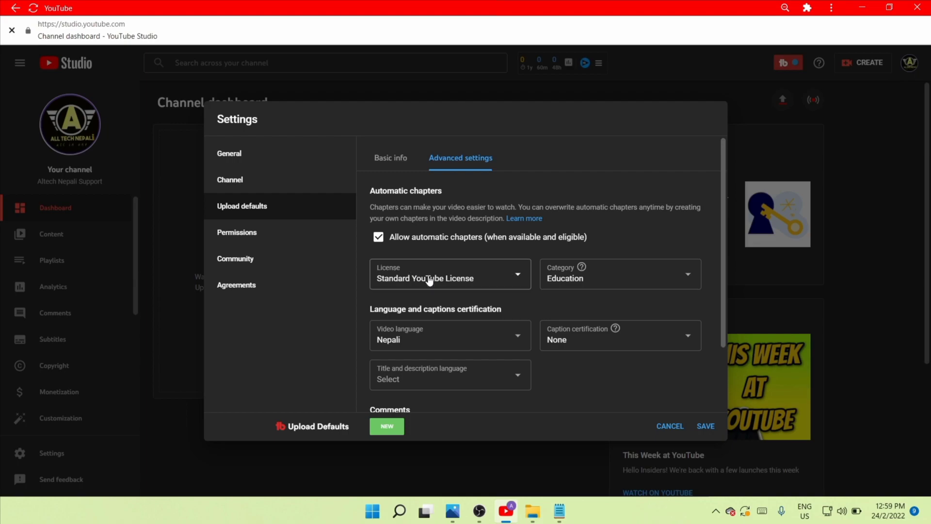
pyautogui.scroll(-1, 469, 292)
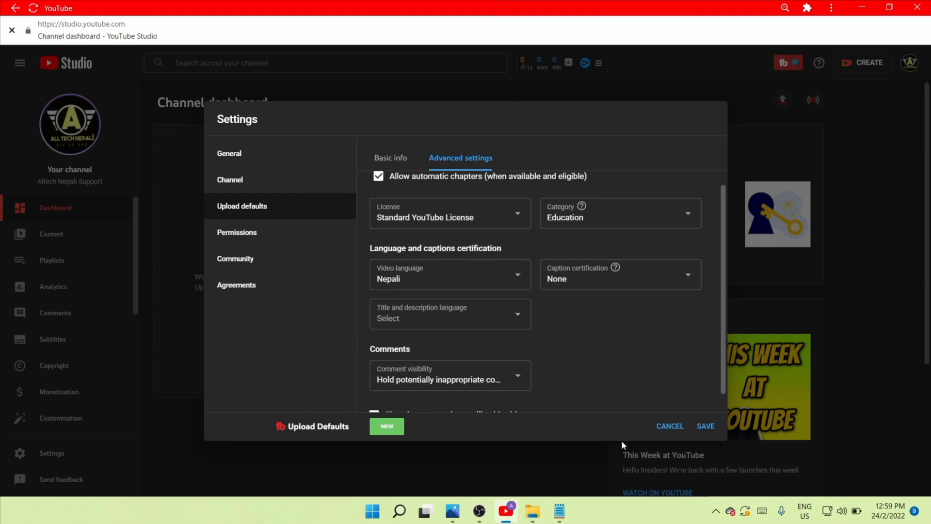
pyautogui.click(705, 427)
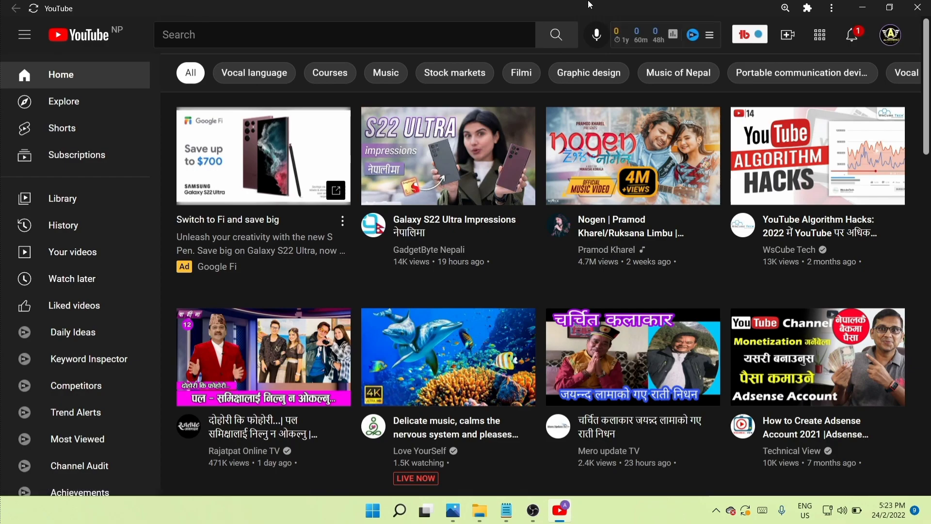
# Start a new video upload and open the file How To Customize Channel.
pyautogui.click(781, 39)
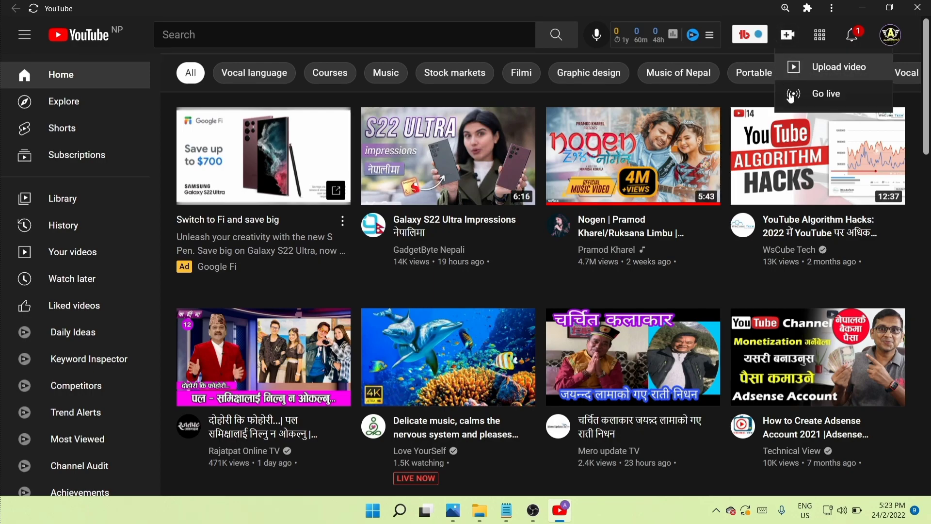
pyautogui.click(813, 81)
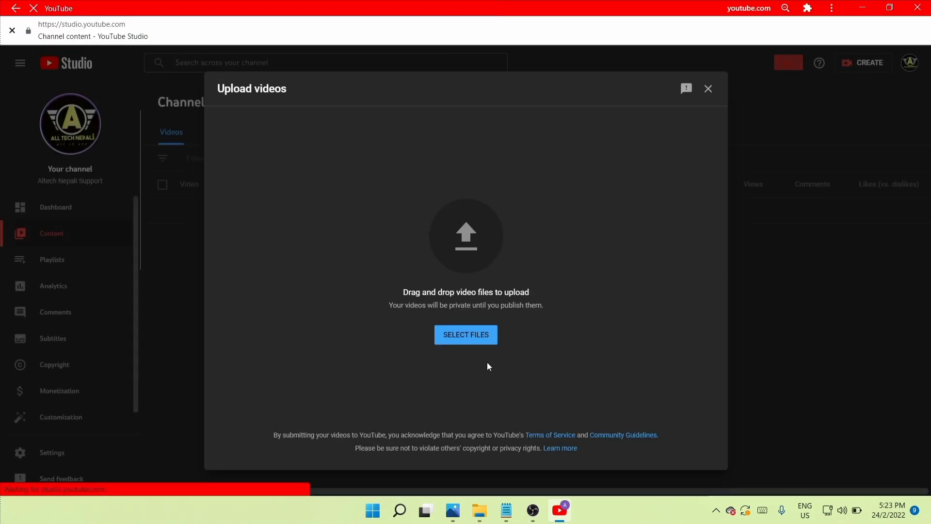
pyautogui.click(474, 336)
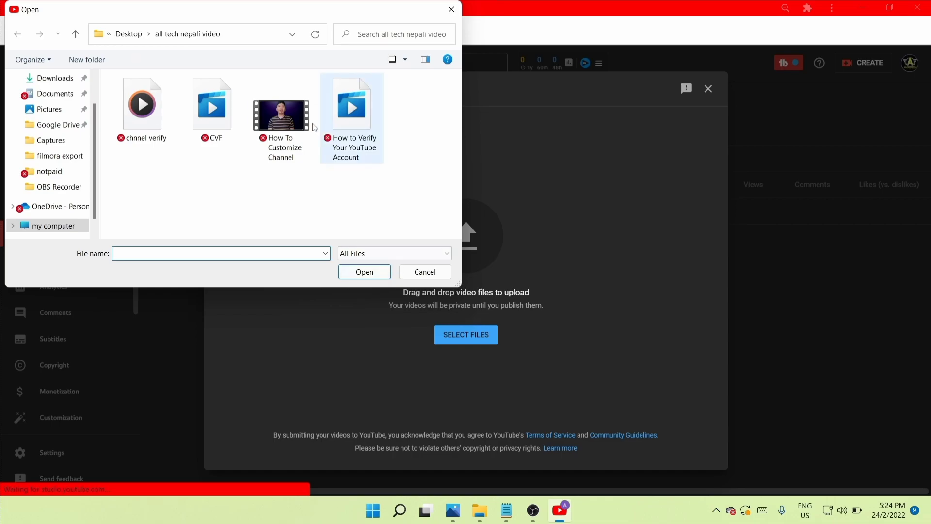
pyautogui.click(287, 140)
pyautogui.click(365, 272)
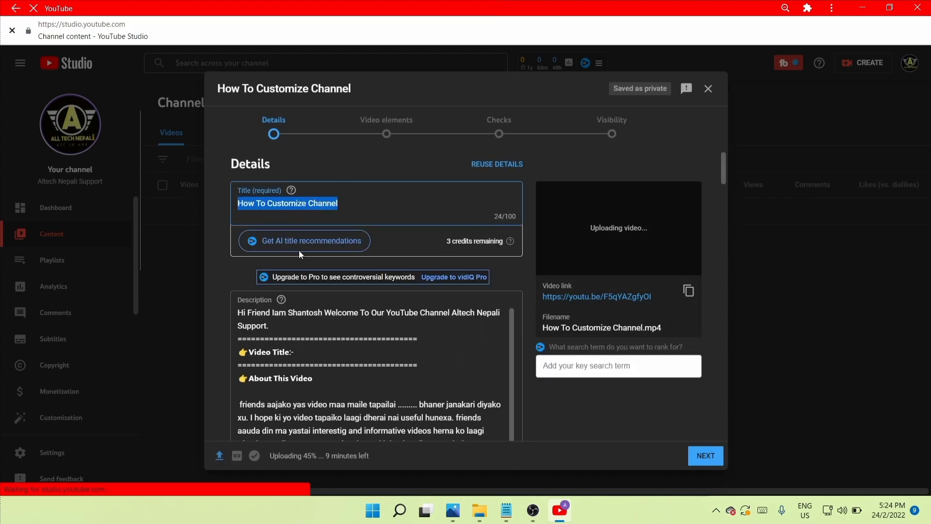
pyautogui.click(333, 217)
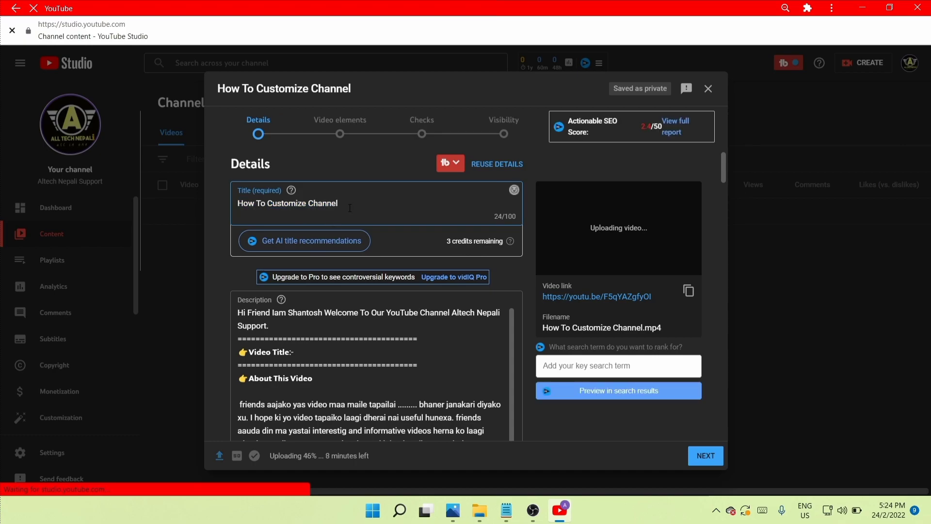
pyautogui.moveTo(341, 208); pyautogui.dragTo(224, 226)
pyautogui.click(297, 215)
pyautogui.moveTo(350, 205); pyautogui.dragTo(254, 207)
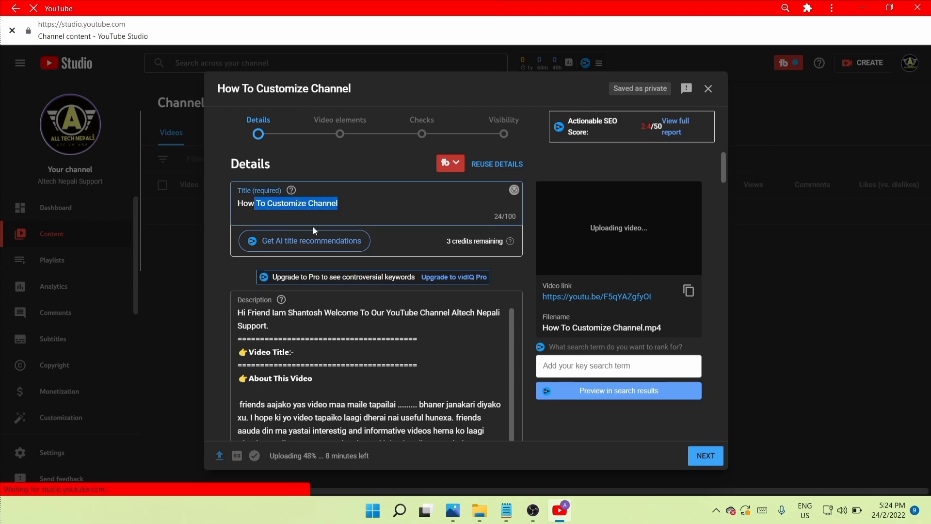
# Scroll through the new upload's details to check the prefilled description, tags, category and comment settings.
pyautogui.scroll(-3, 296, 232)
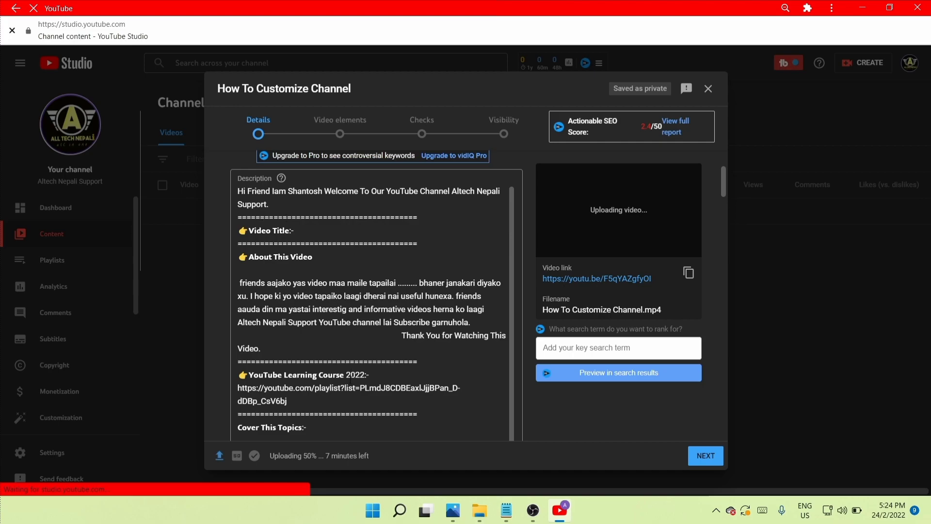
pyautogui.scroll(-6, 357, 342)
pyautogui.scroll(-15, 355, 367)
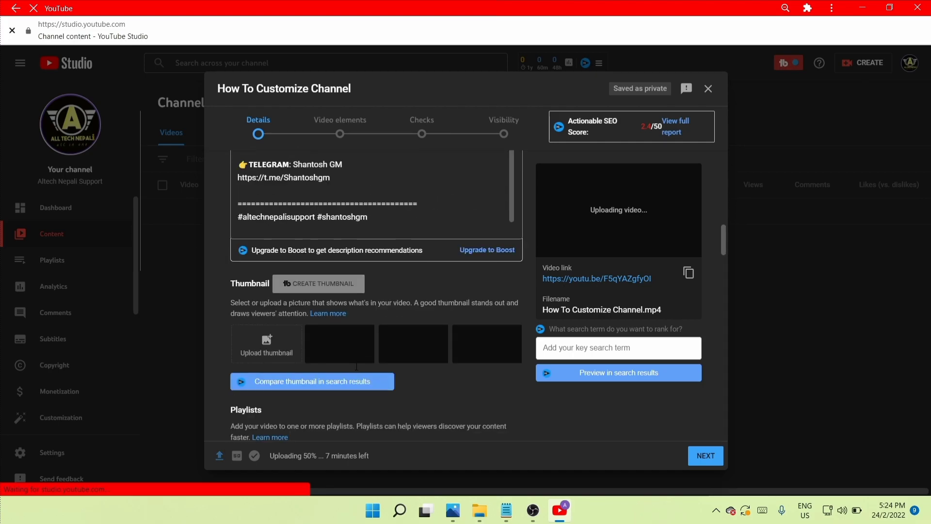
pyautogui.scroll(-6, 356, 368)
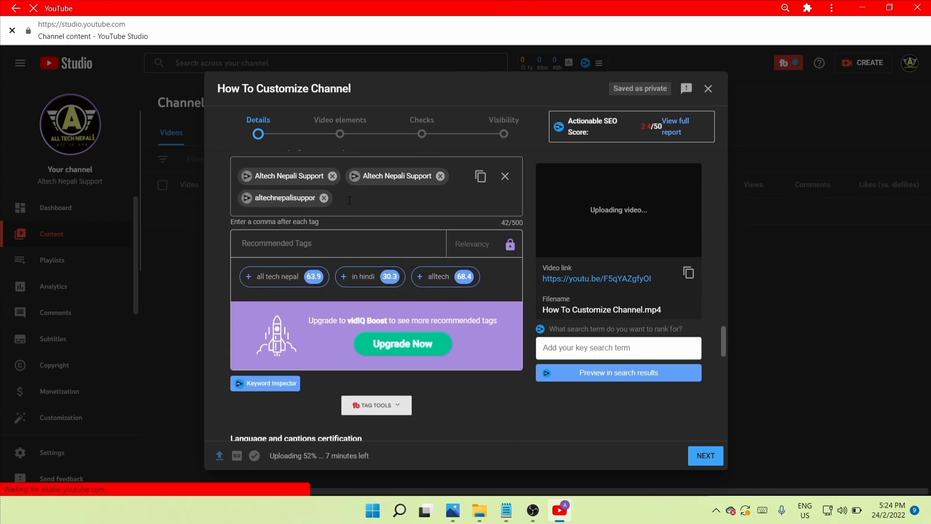
pyautogui.scroll(-10, 349, 200)
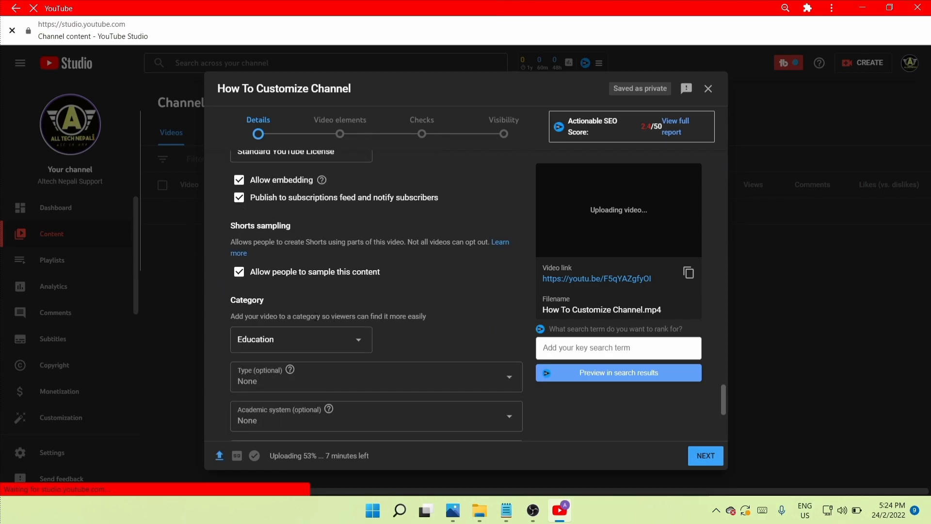
pyautogui.scroll(-2, 304, 322)
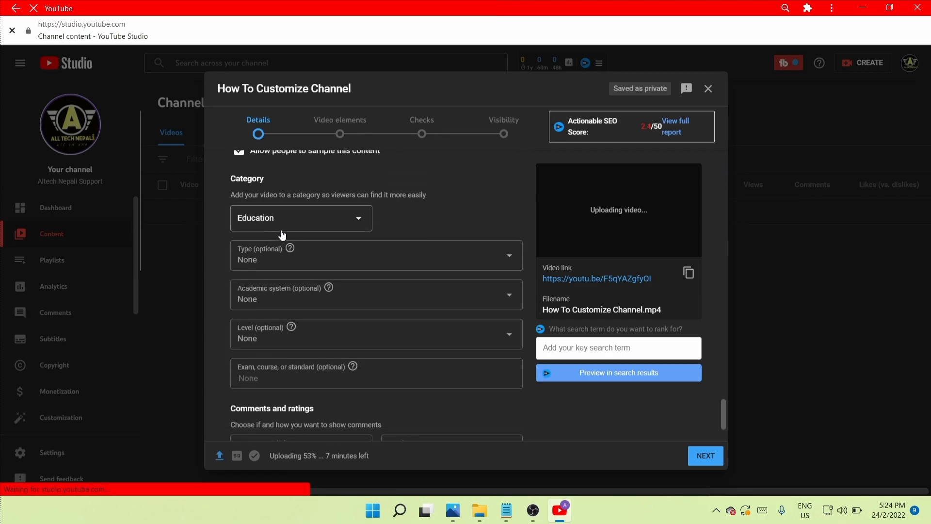
pyautogui.scroll(-2, 303, 393)
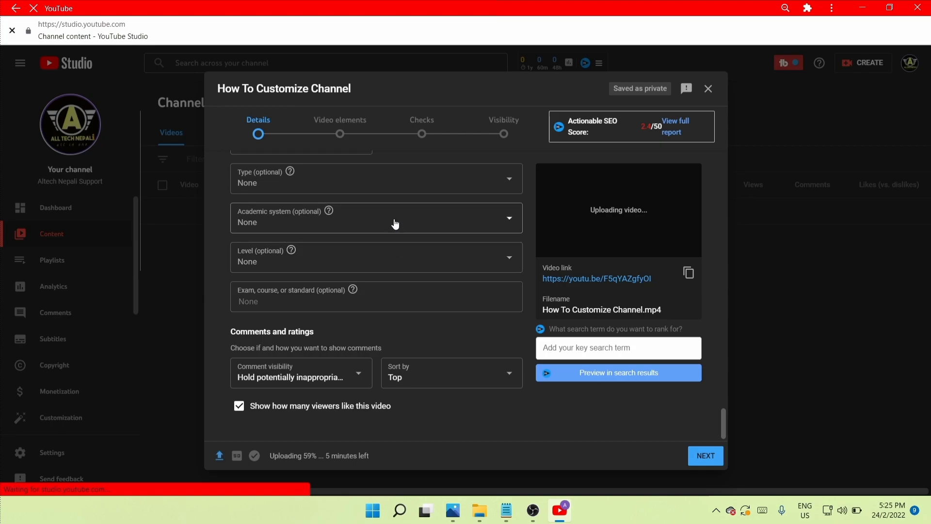
pyautogui.scroll(6, 395, 223)
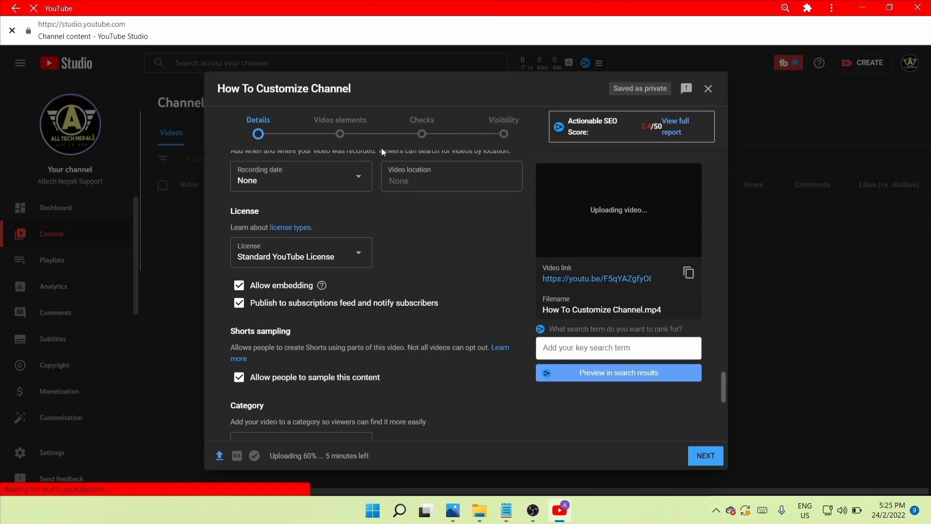
pyautogui.click(504, 127)
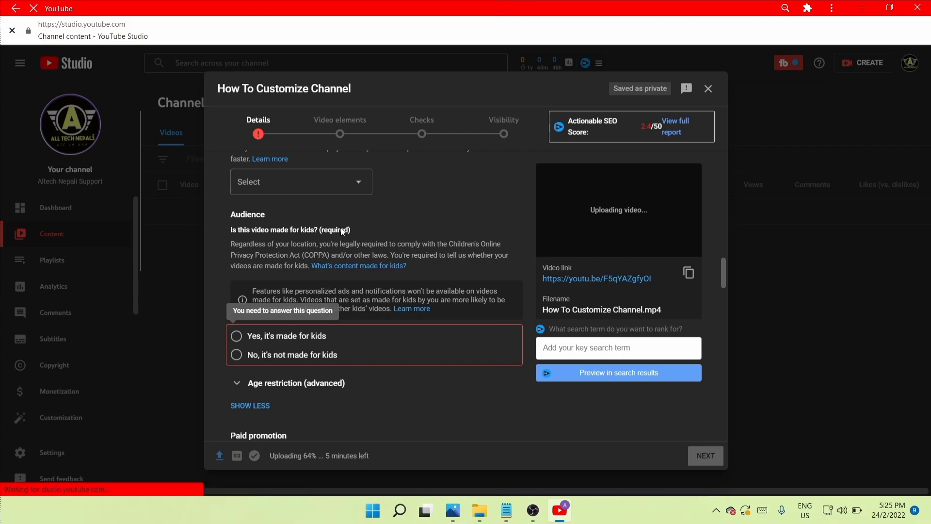
pyautogui.scroll(8, 325, 284)
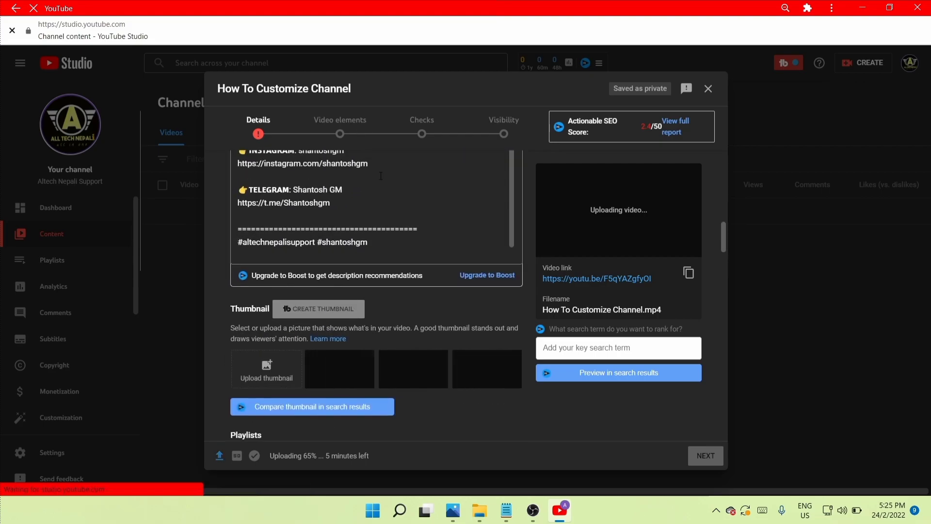